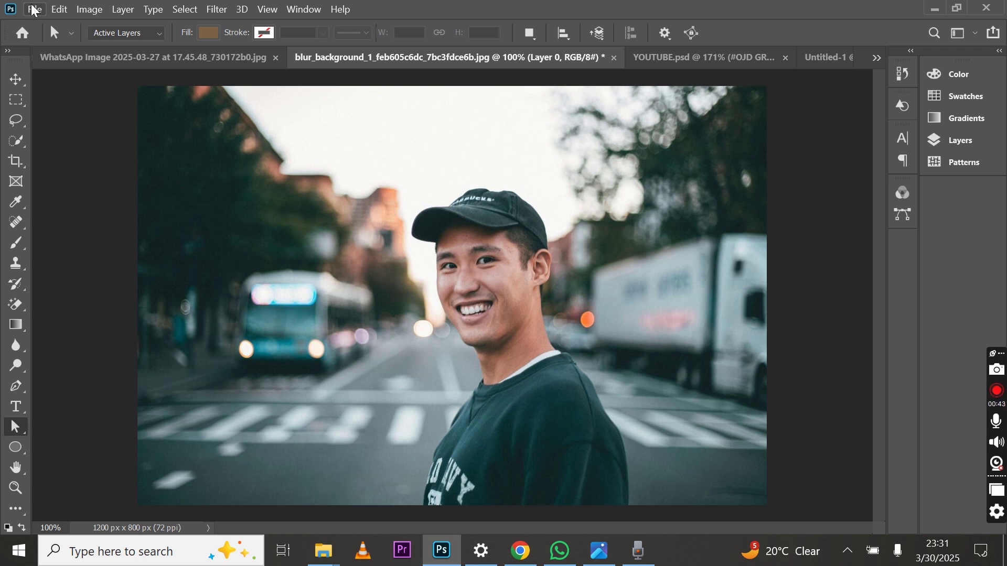
# Open the portrait photo blur_background_1_feb605c6dc_7bc3fdce6b.jpg from the Downloads folder.
pyautogui.click(35, 11)
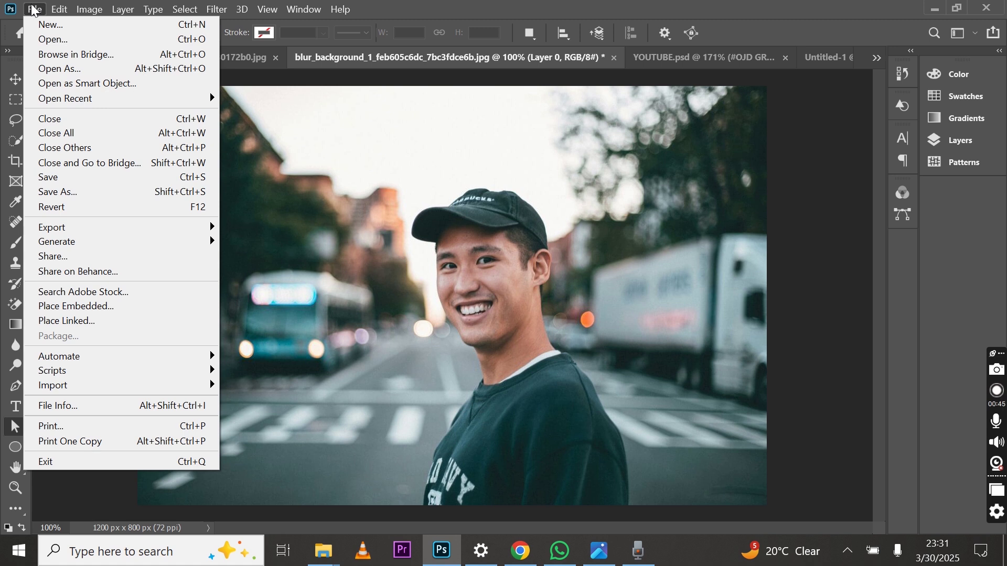
pyautogui.click(42, 42)
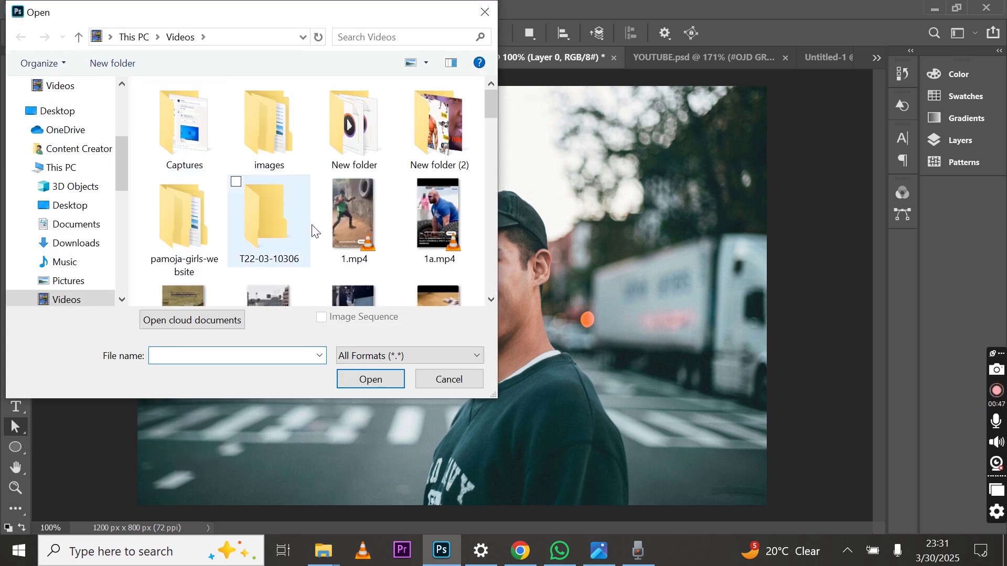
pyautogui.scroll(4, 91, 242)
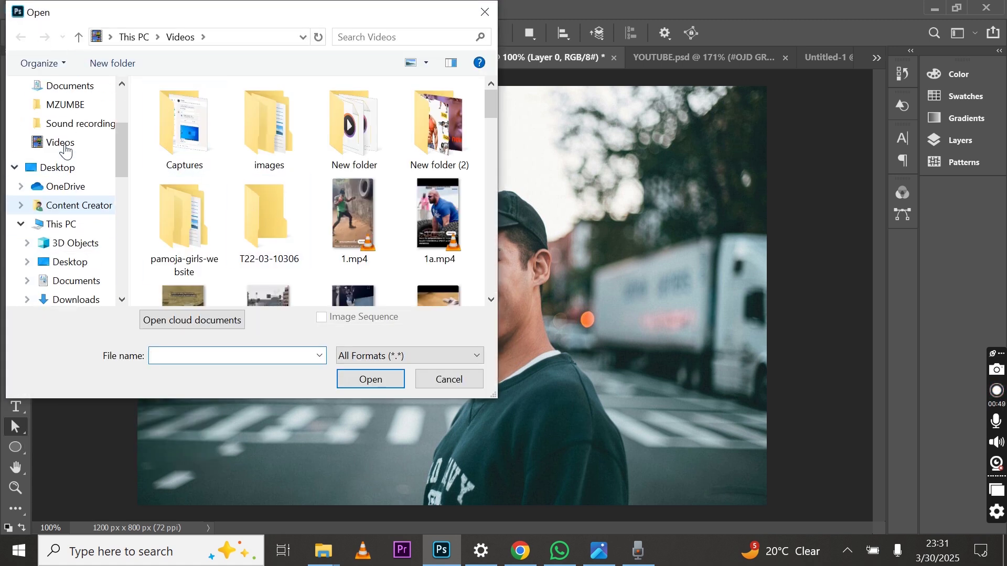
pyautogui.click(70, 150)
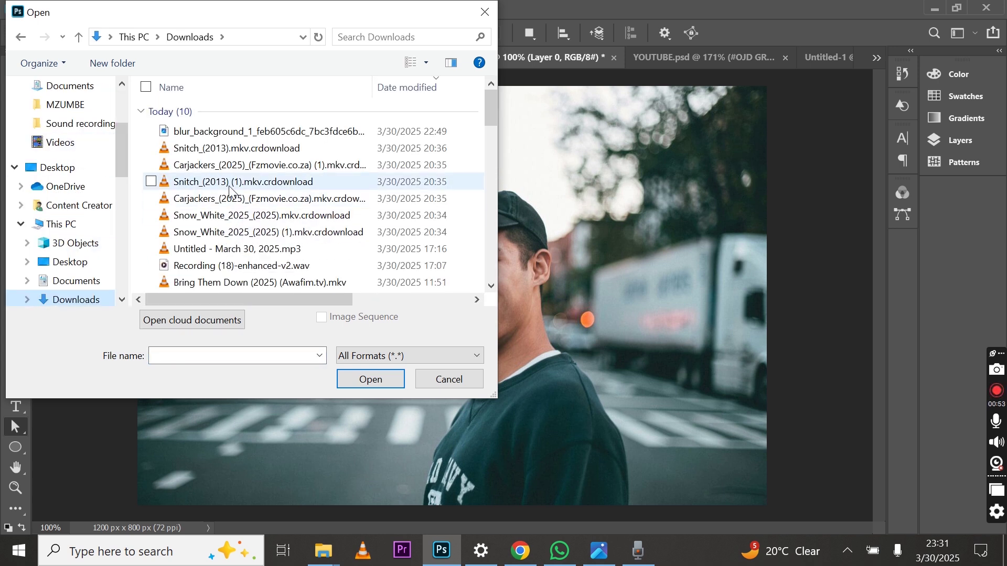
pyautogui.scroll(-6, 229, 185)
pyautogui.scroll(6, 229, 190)
pyautogui.click(257, 132)
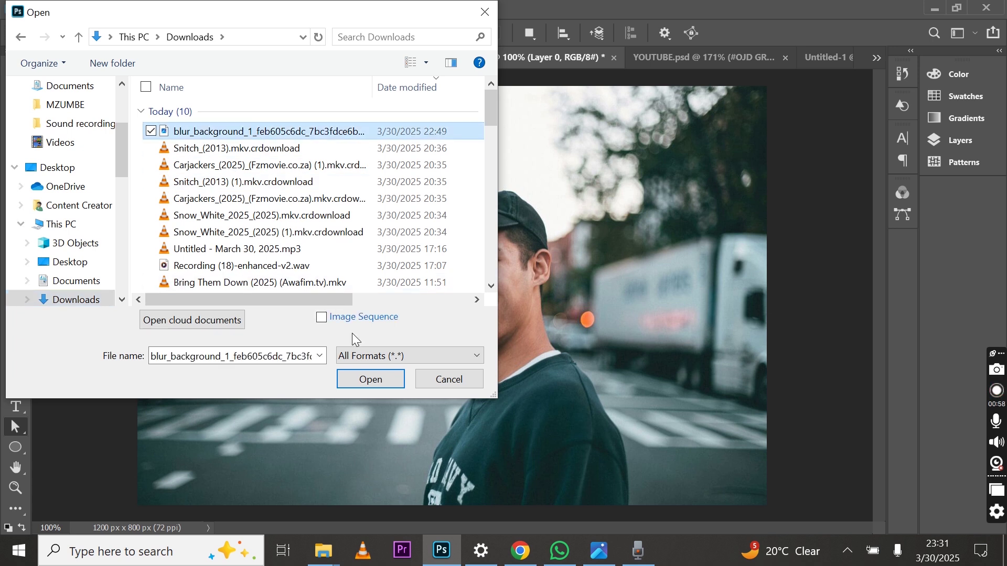
pyautogui.click(370, 380)
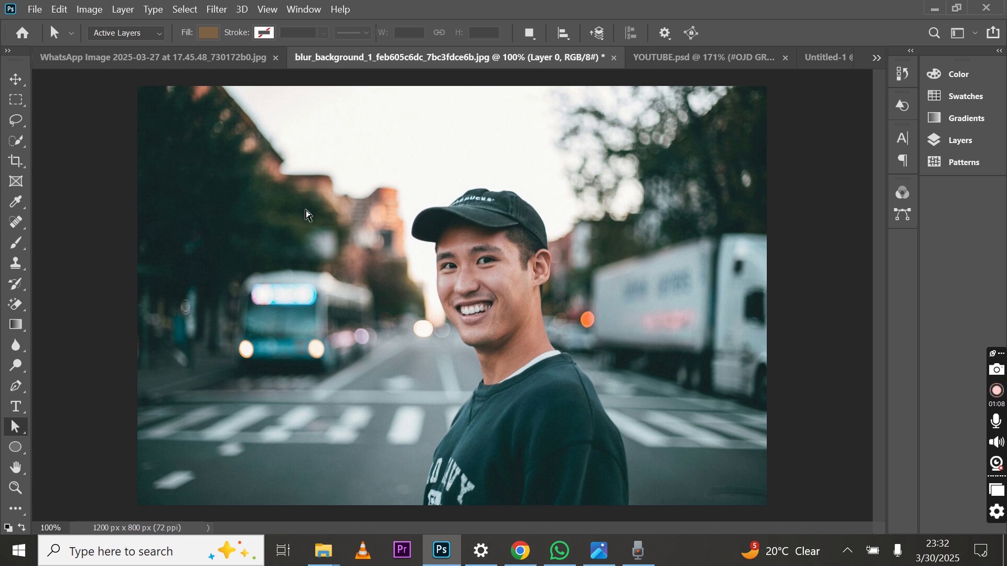
# Select the man, from cap to sweater, with the Quick Selection tool in add-to-selection mode.
pyautogui.click(10, 146)
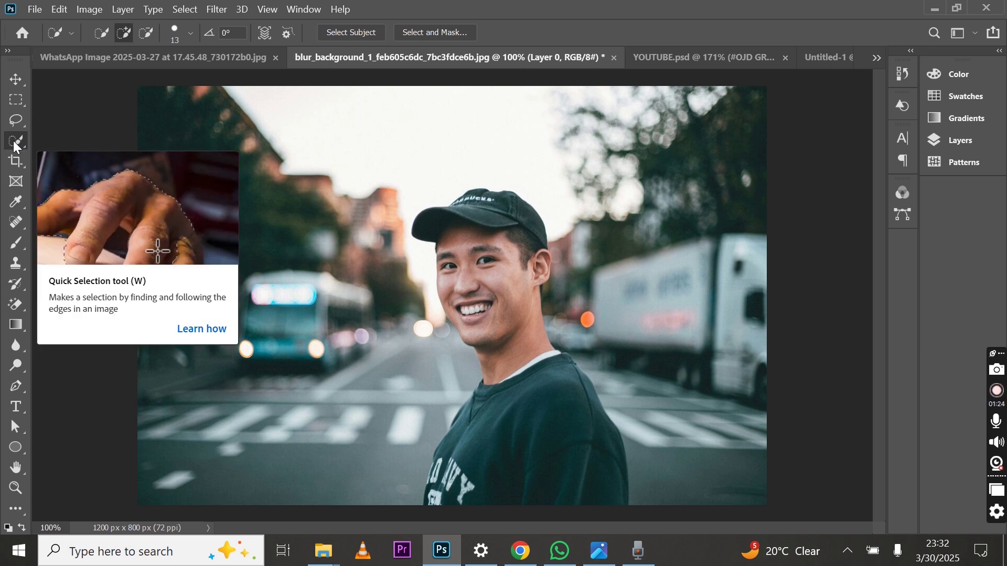
pyautogui.rightClick(16, 143)
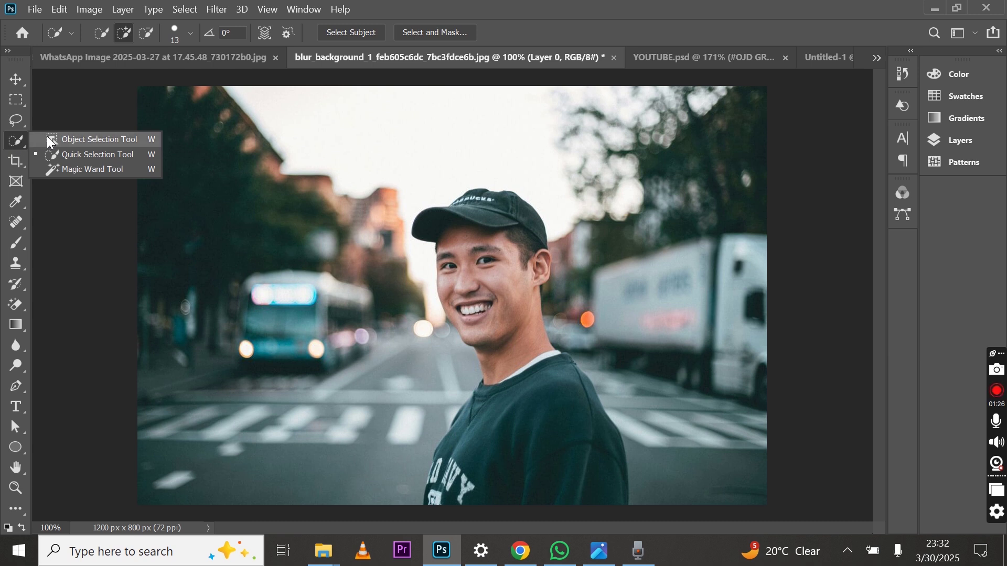
pyautogui.click(101, 160)
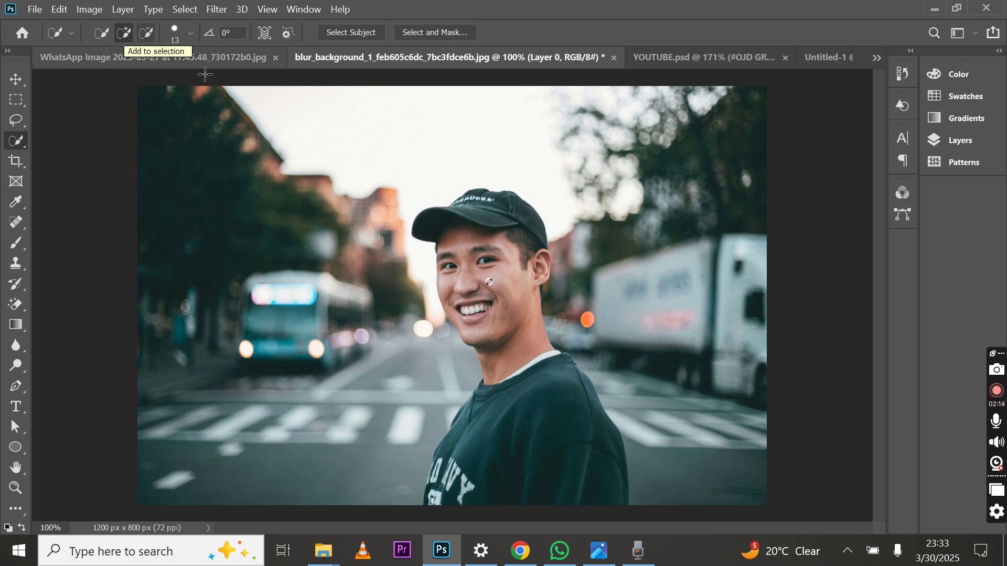
pyautogui.moveTo(474, 242)
pyautogui.mouseDown()
pyautogui.moveTo(475, 307)
pyautogui.moveTo(519, 338)
pyautogui.moveTo(496, 369)
pyautogui.mouseUp()
pyautogui.moveTo(498, 408); pyautogui.dragTo(499, 433)
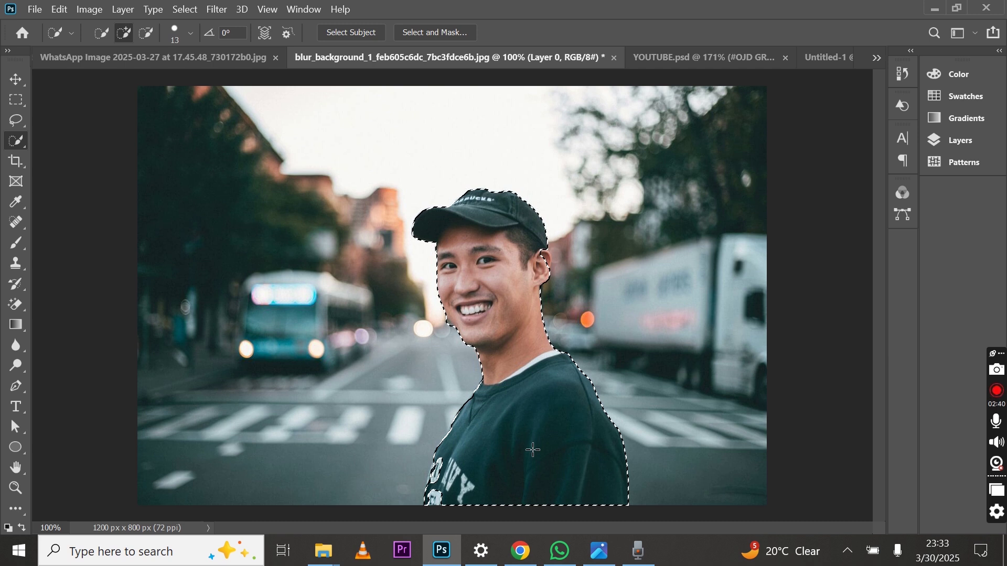
# Add the man's whole ear to the selection and subtract the background spill beside its upper edge.
pyautogui.click(16, 489)
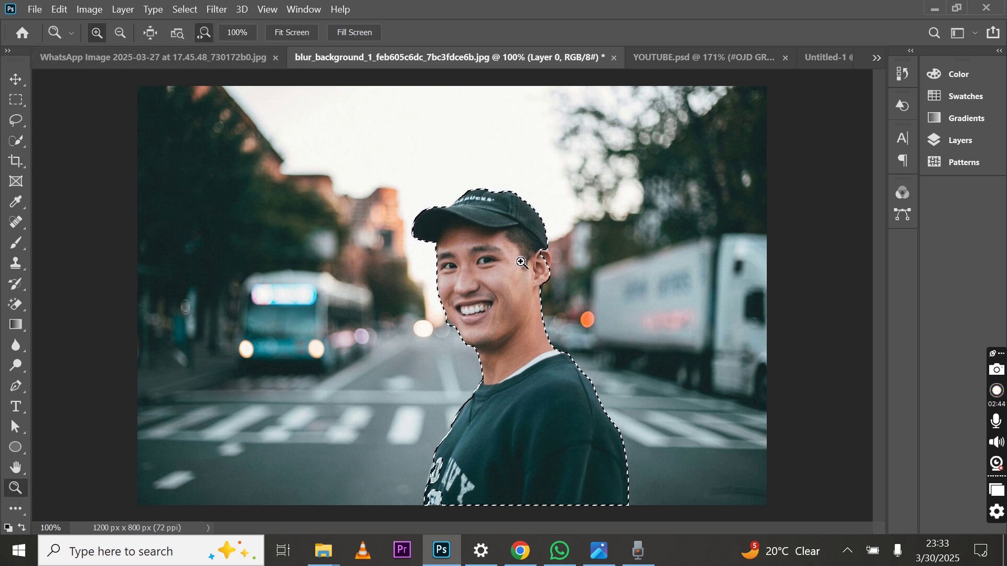
pyautogui.click(512, 266)
pyautogui.click(511, 266)
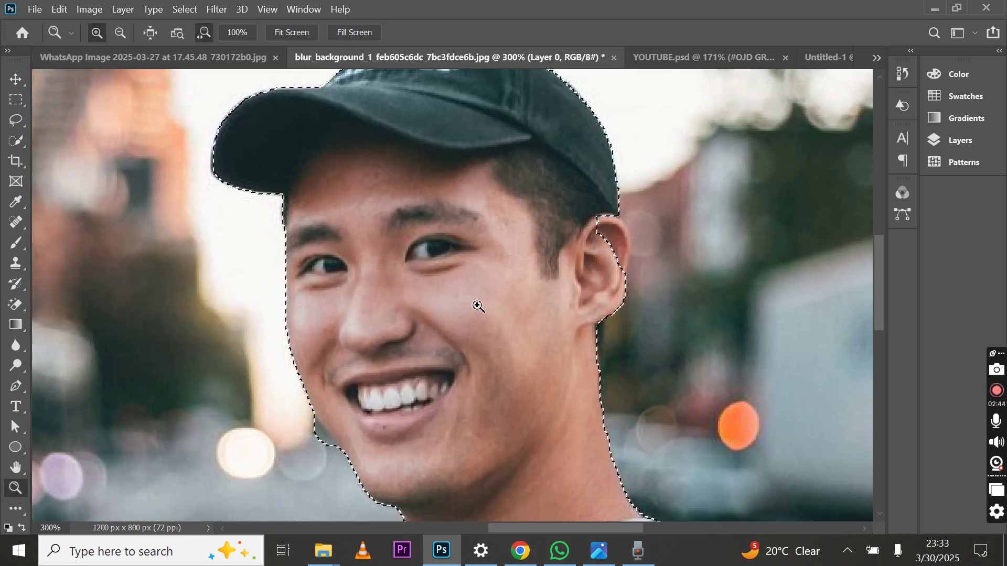
pyautogui.click(16, 468)
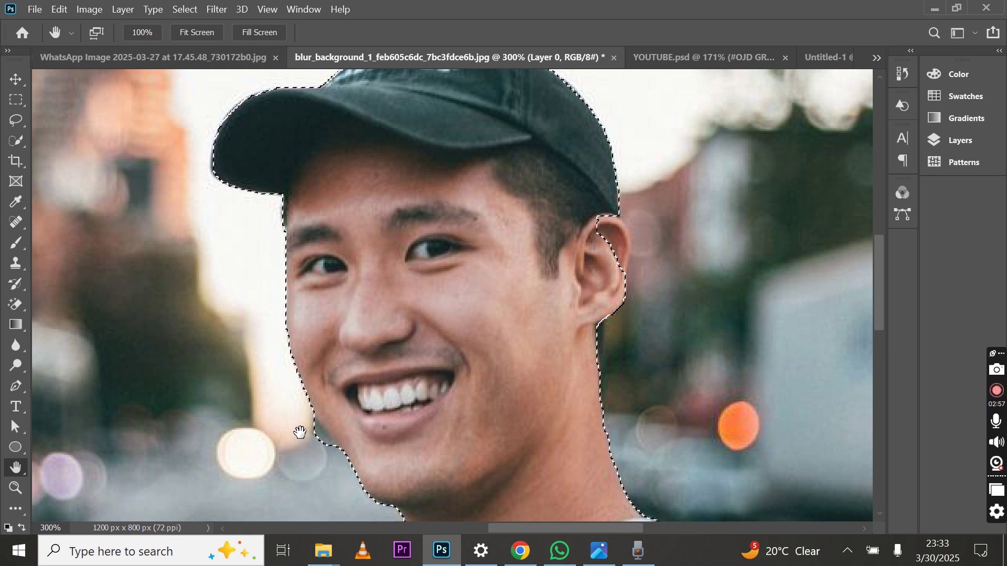
pyautogui.click(18, 149)
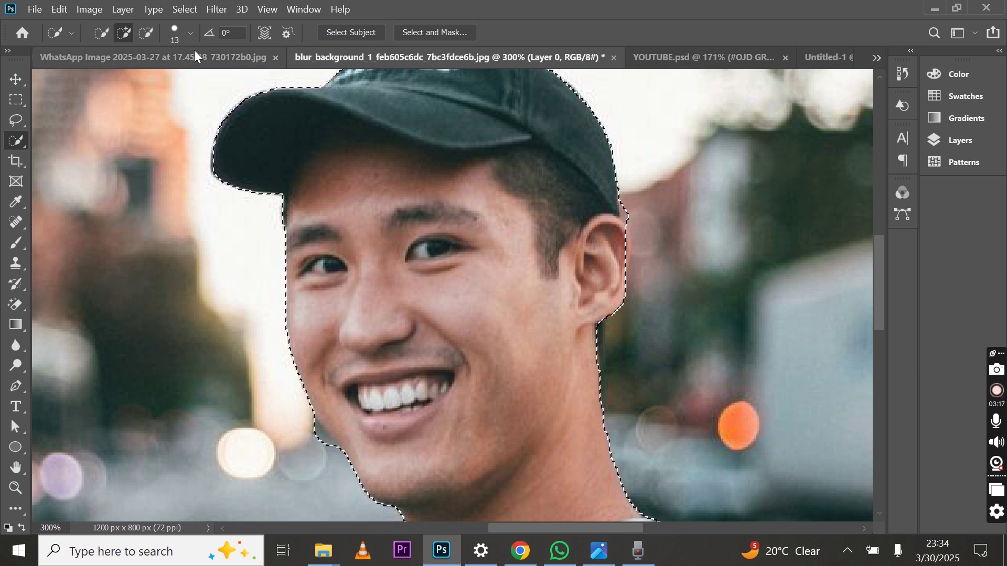
pyautogui.click(147, 32)
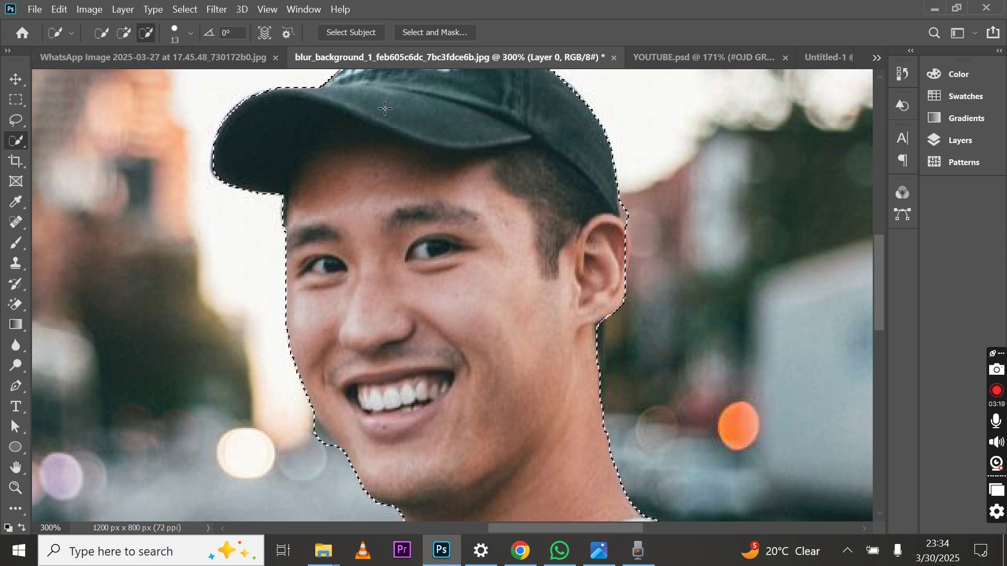
pyautogui.click(625, 218)
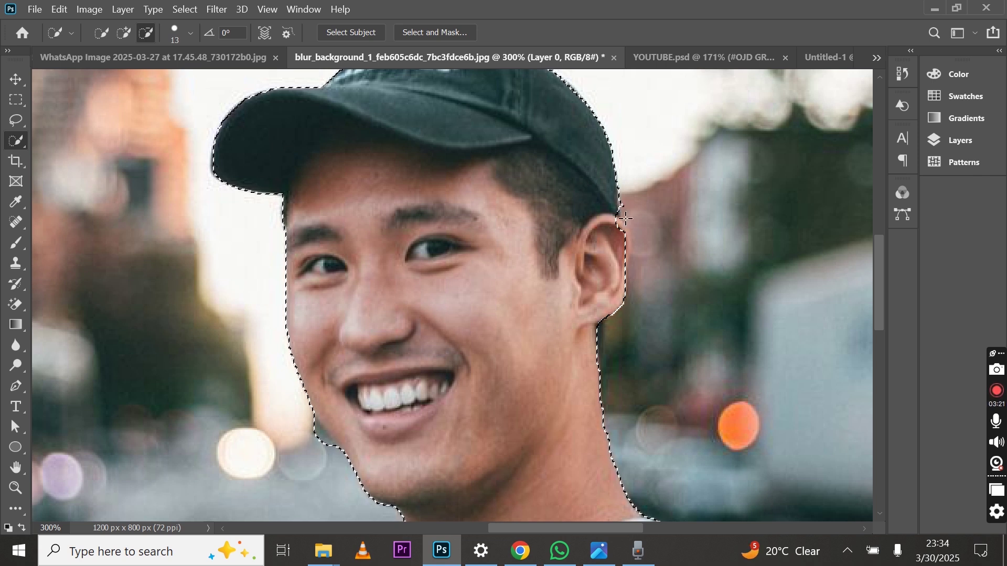
# Clean up the selection edge around the ear and along the jawline, then fit the whole photo in view.
pyautogui.click(124, 32)
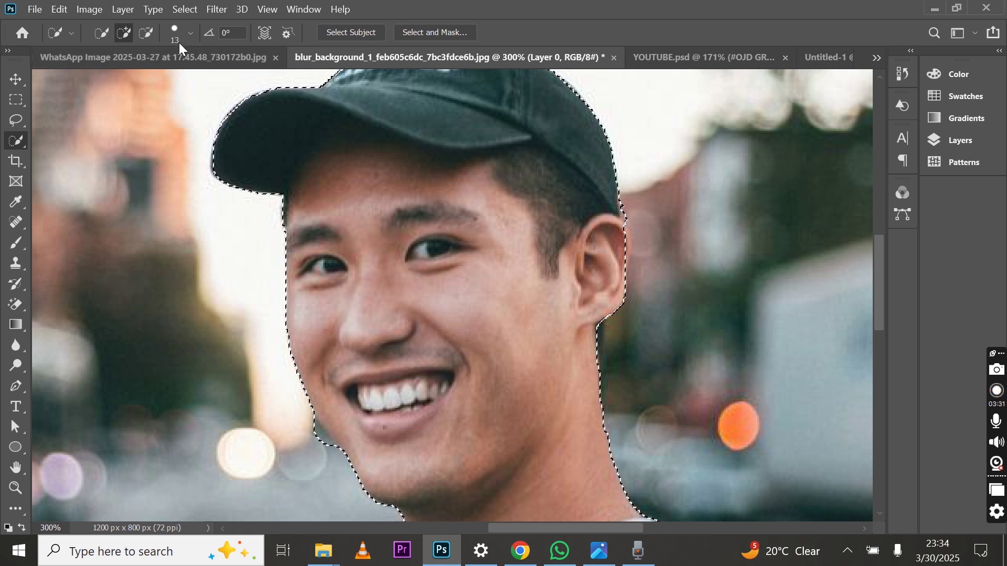
pyautogui.click(148, 33)
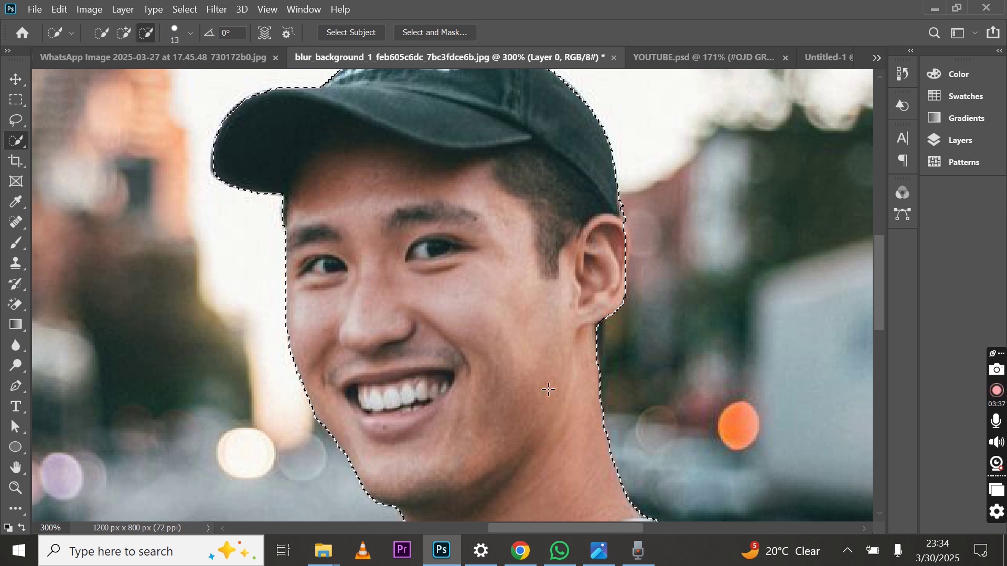
pyautogui.scroll(-1, 614, 348)
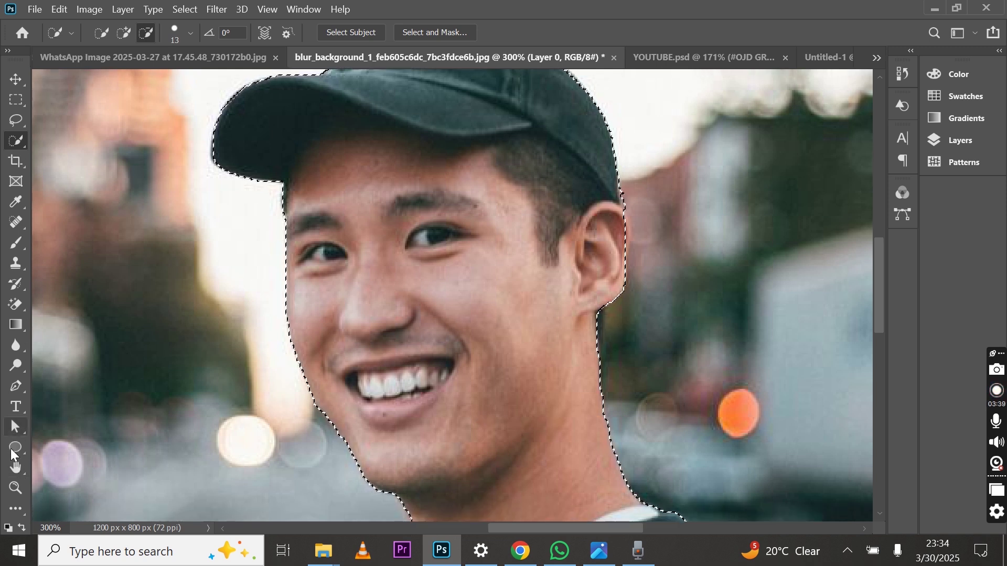
pyautogui.click(16, 488)
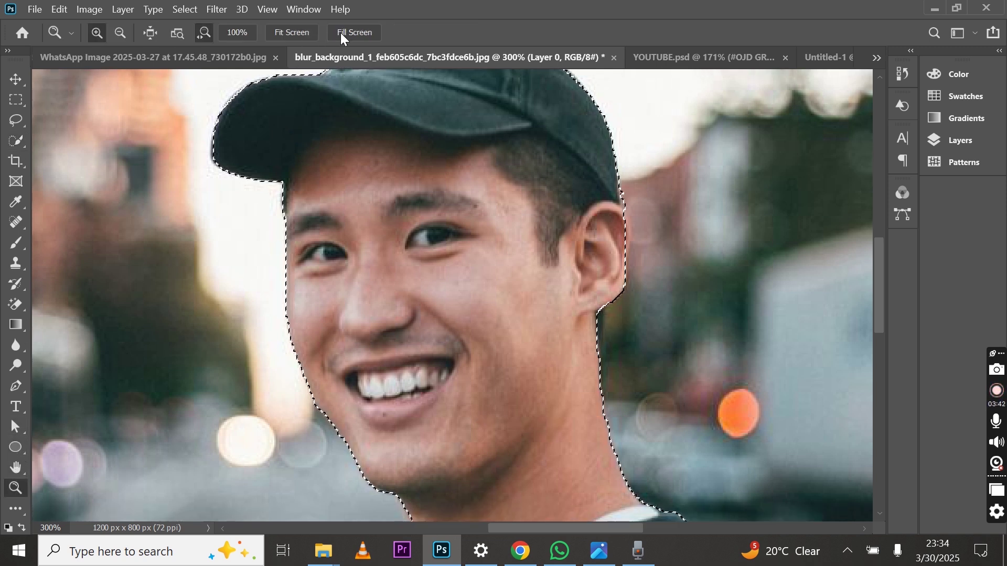
pyautogui.click(282, 36)
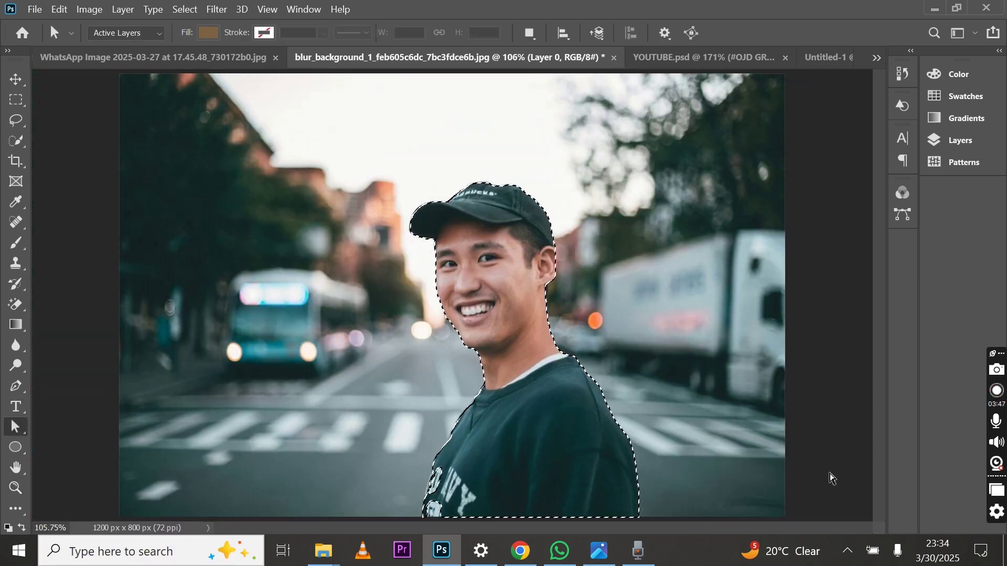
# Invert the selection to cover the street background instead of the man, and check the photo's layer.
pyautogui.click(182, 10)
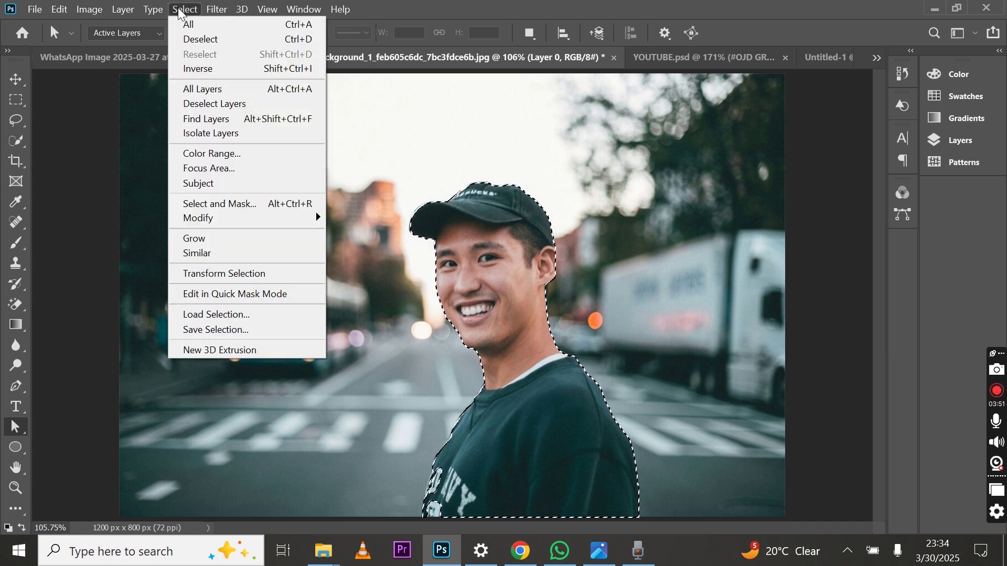
pyautogui.click(235, 73)
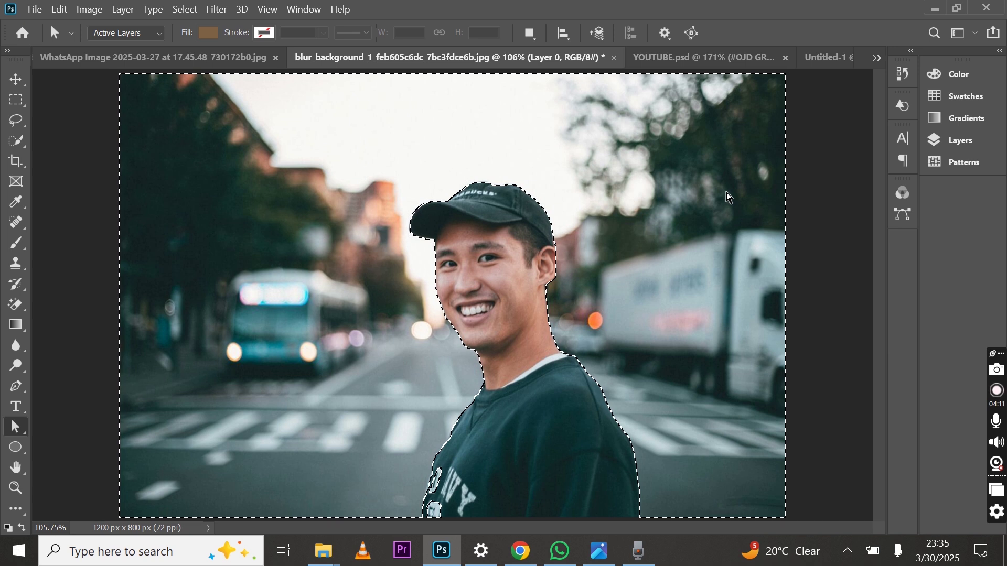
pyautogui.click(955, 143)
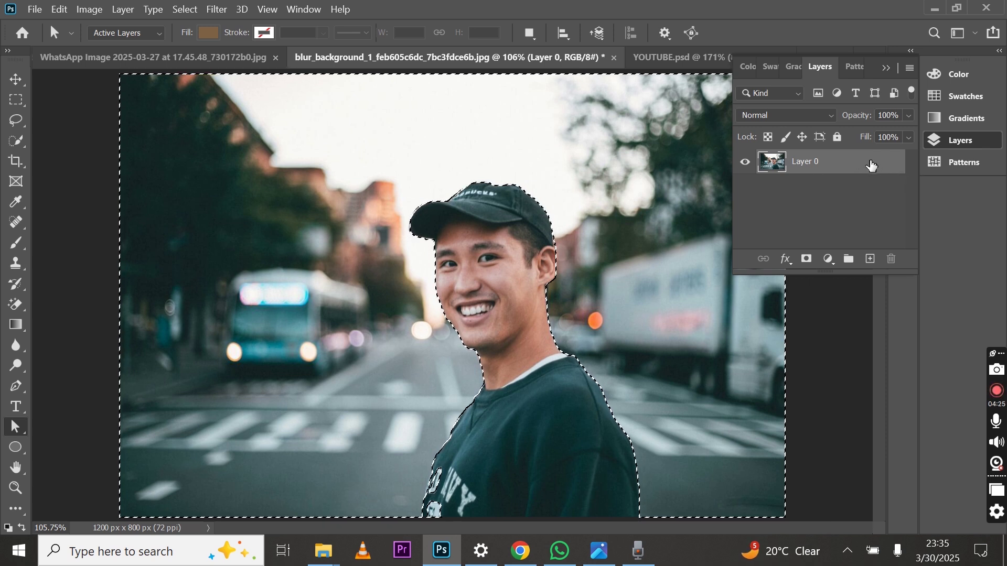
pyautogui.click(882, 74)
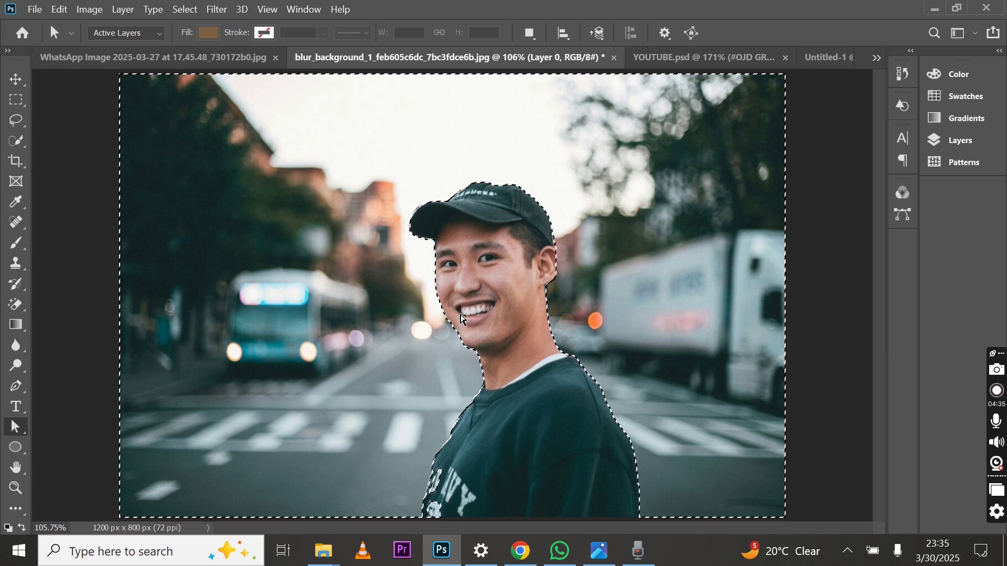
# Delete the selected street background, leaving only the man, and deselect.
pyautogui.press('Delete')
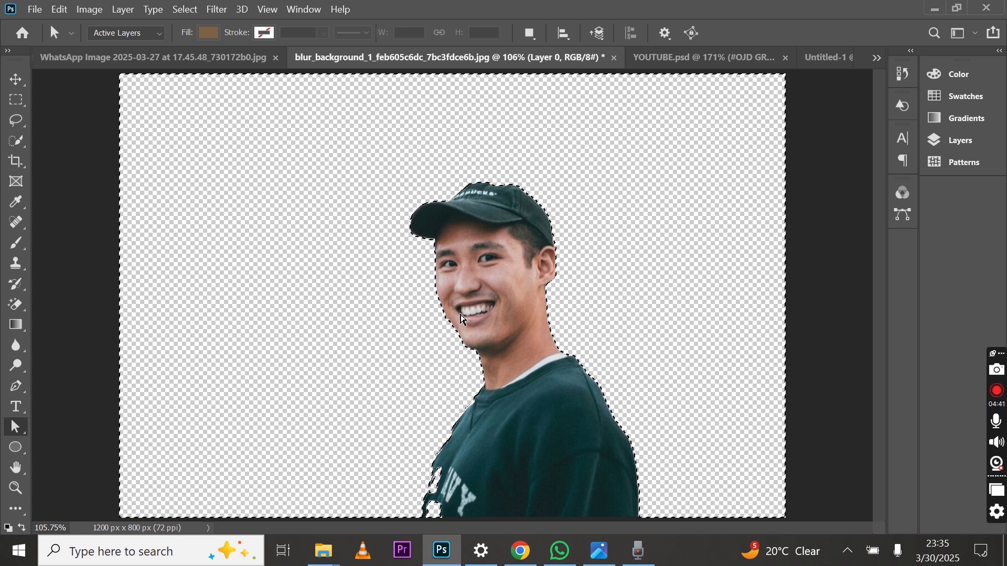
pyautogui.hotkey('ctrl', 'z')
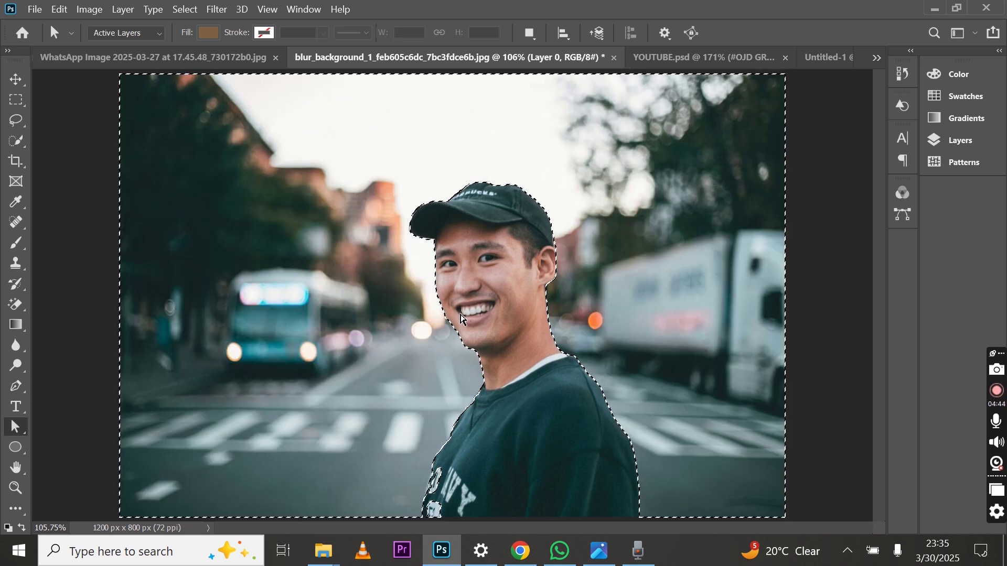
pyautogui.hotkey('ctrl', 'shift', 'z')
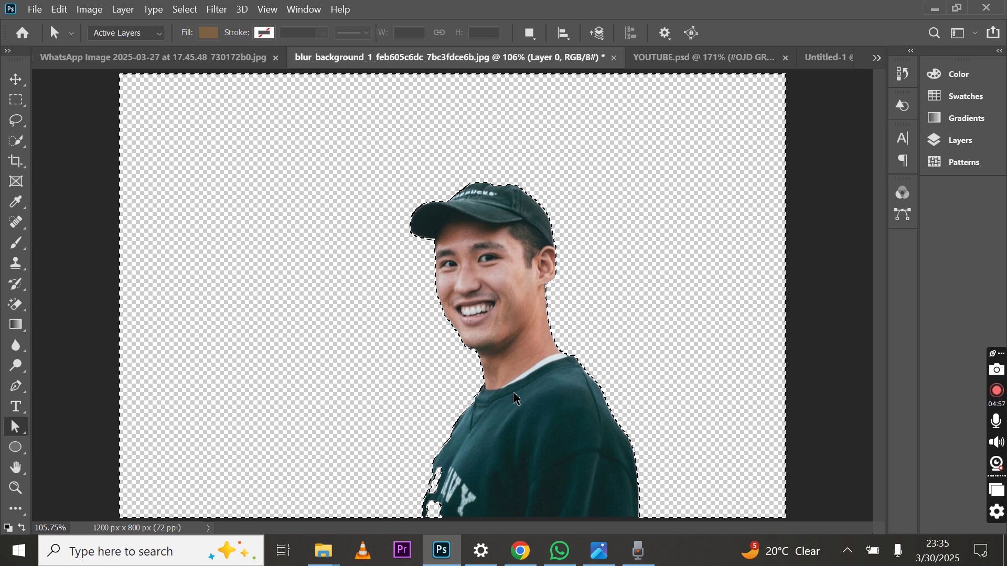
pyautogui.hotkey('ctrl', 'd')
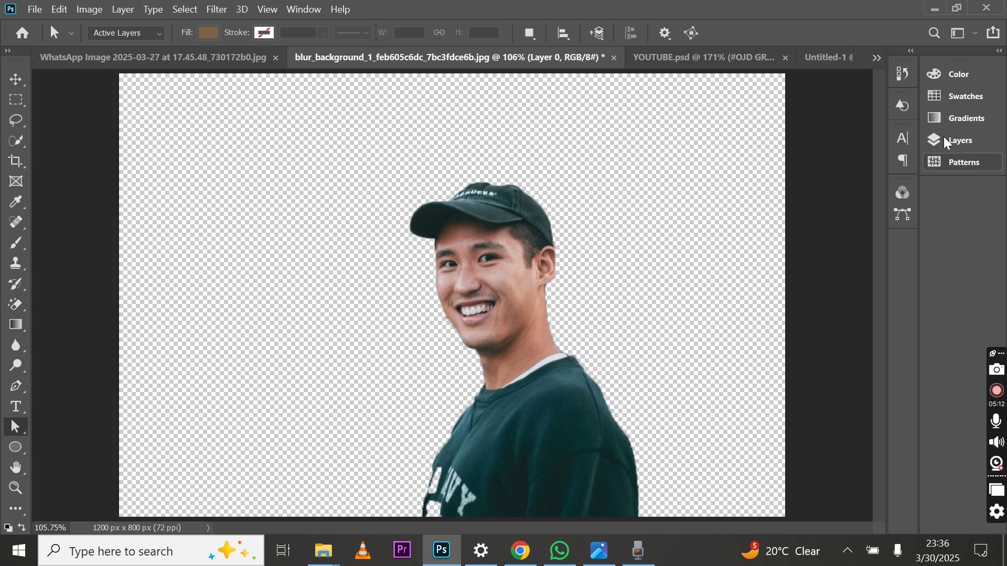
# Place the cut-out man into the YOUTUBE.psd document as a new layer, then return to the portrait photo.
pyautogui.click(16, 79)
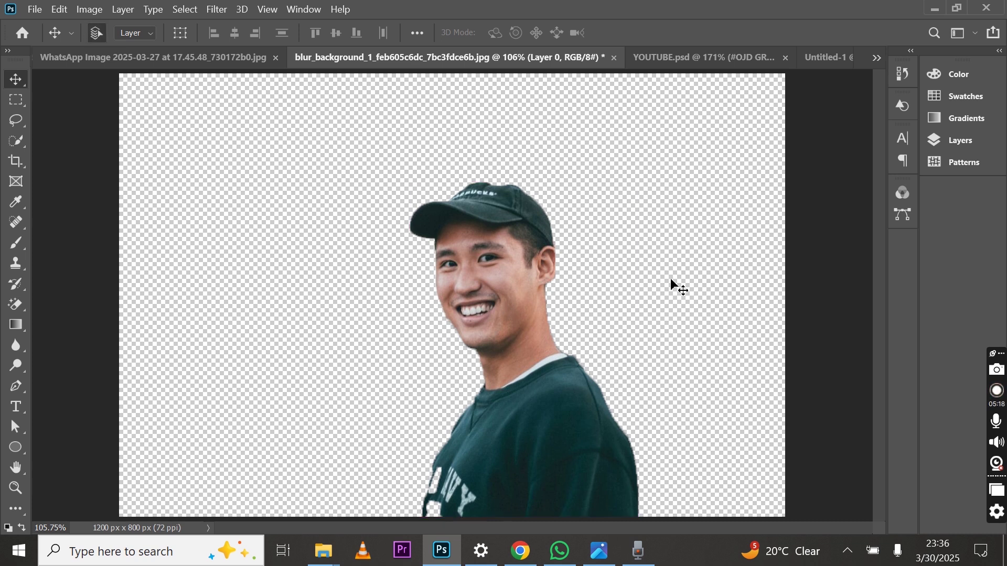
pyautogui.hotkey('ctrl', 'Tab')
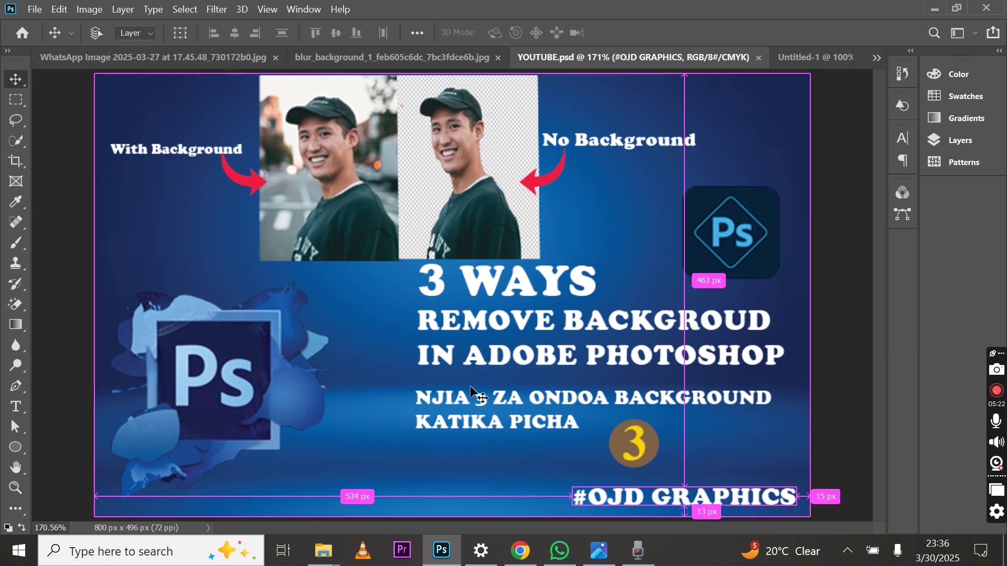
pyautogui.hotkey('ctrl', 'v')
pyautogui.moveTo(436, 346); pyautogui.dragTo(616, 365)
pyautogui.click(392, 57)
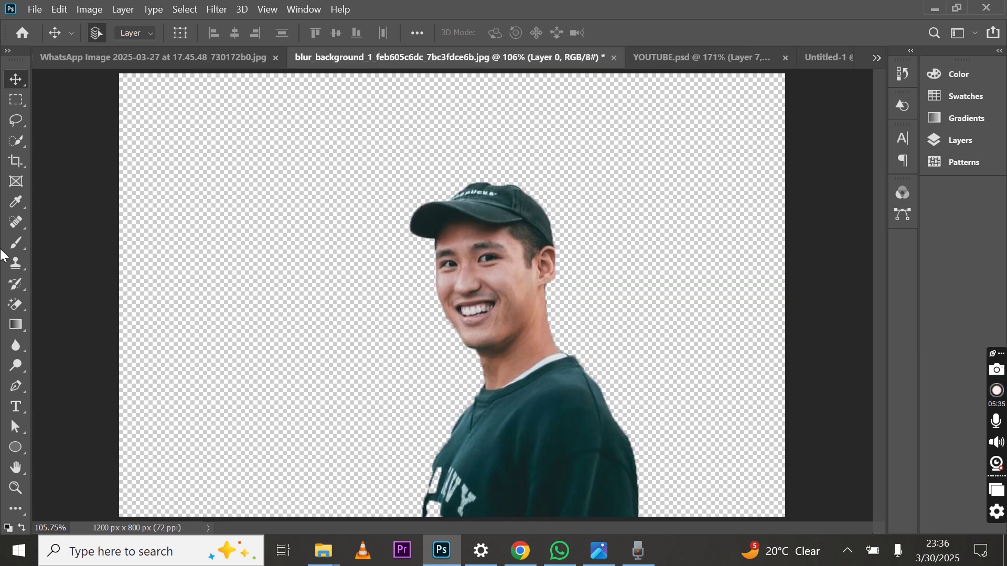
# Undo the background removal in the portrait photo and clear the selection around the man.
pyautogui.click(16, 141)
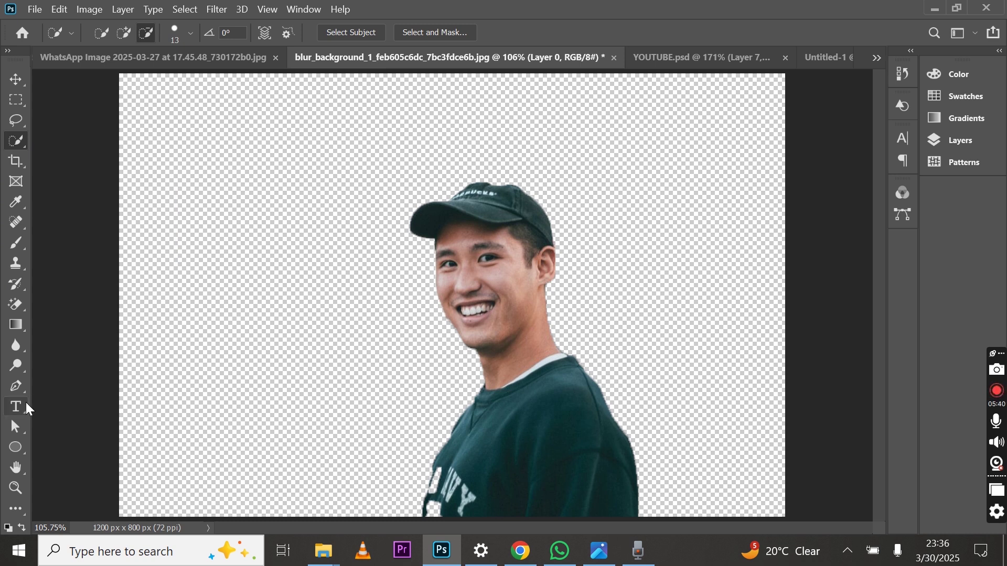
pyautogui.click(15, 427)
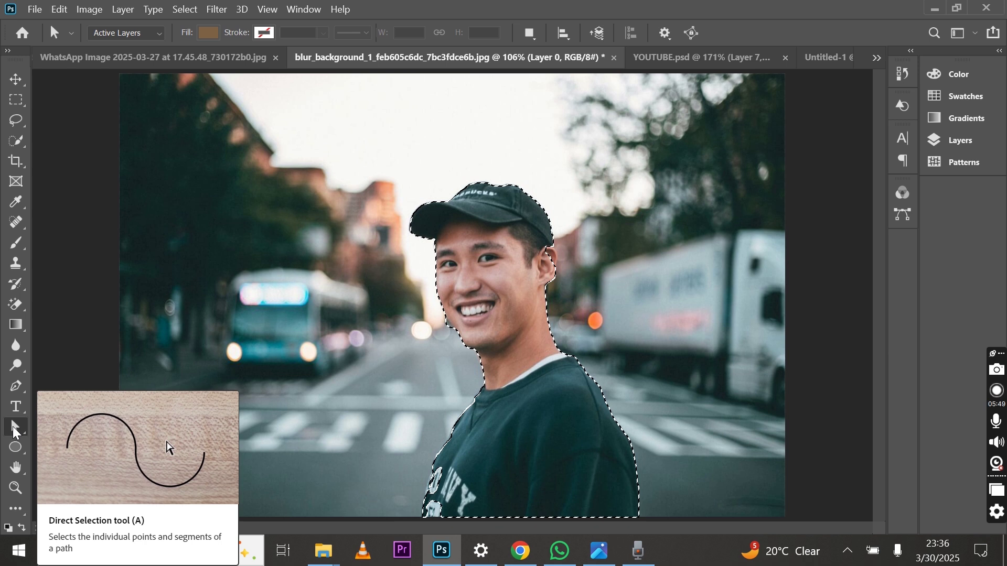
pyautogui.hotkey('ctrl', 'd')
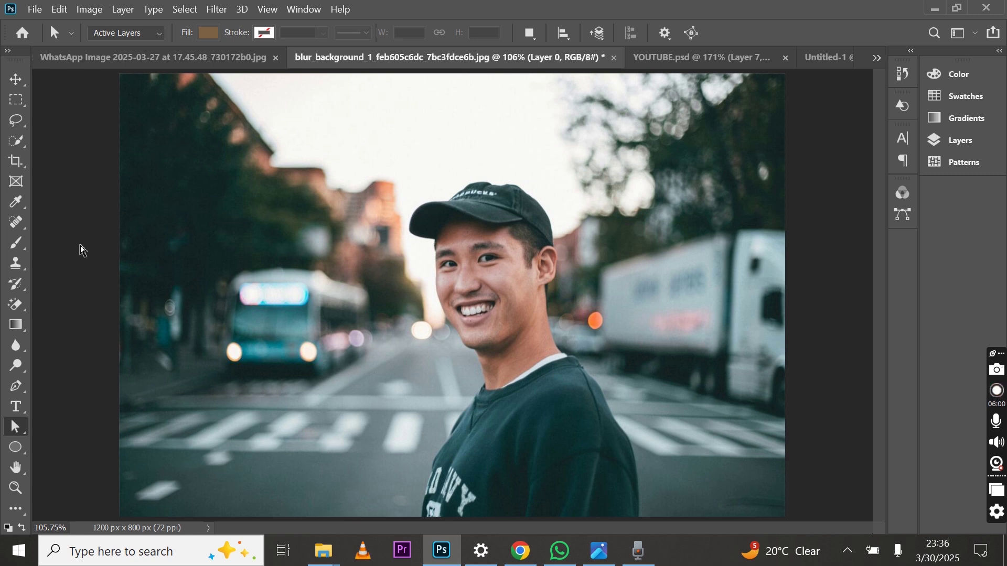
# Try selecting the man automatically with the Select Subject command, and clear the selection.
pyautogui.click(186, 10)
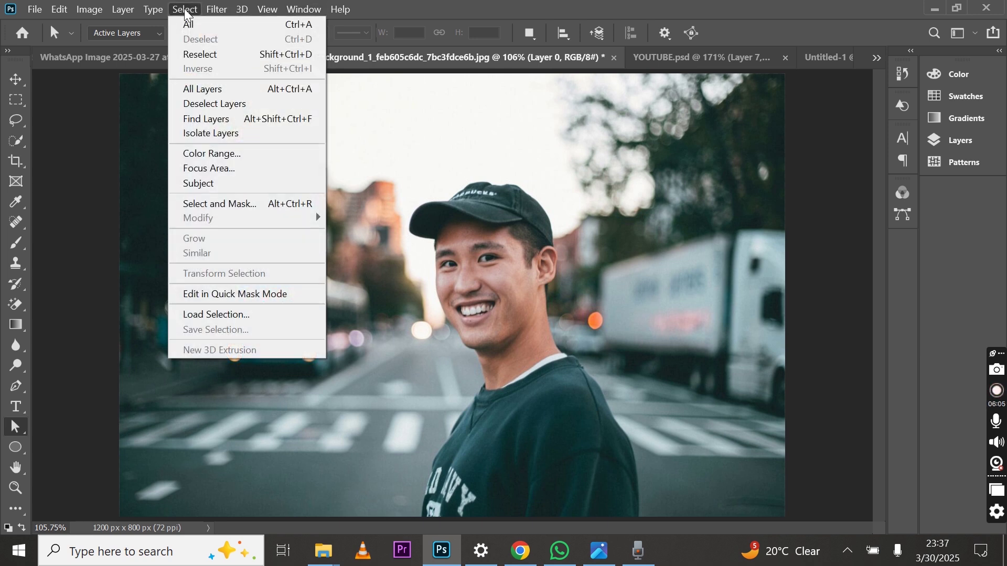
pyautogui.click(202, 185)
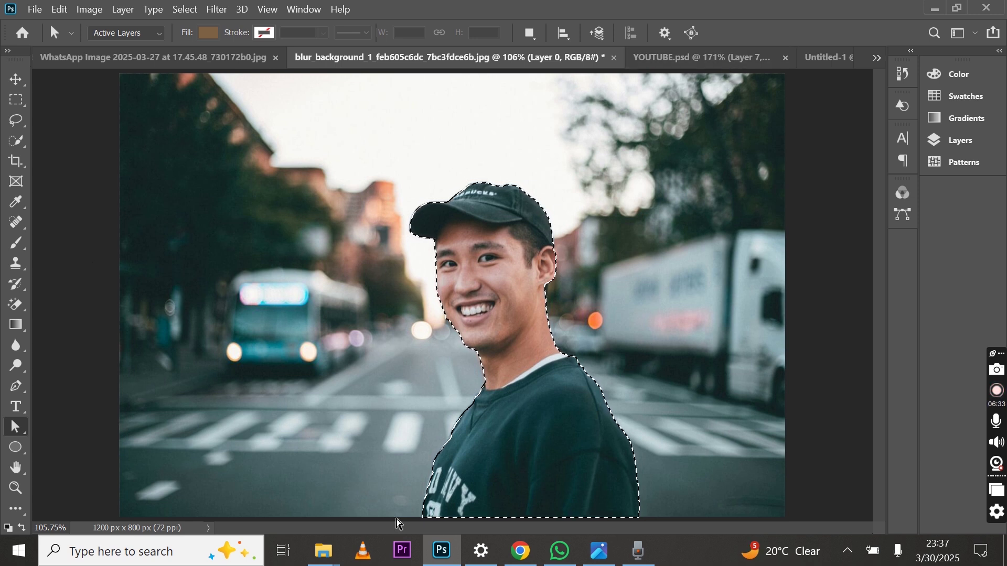
pyautogui.hotkey('ctrl', 'd')
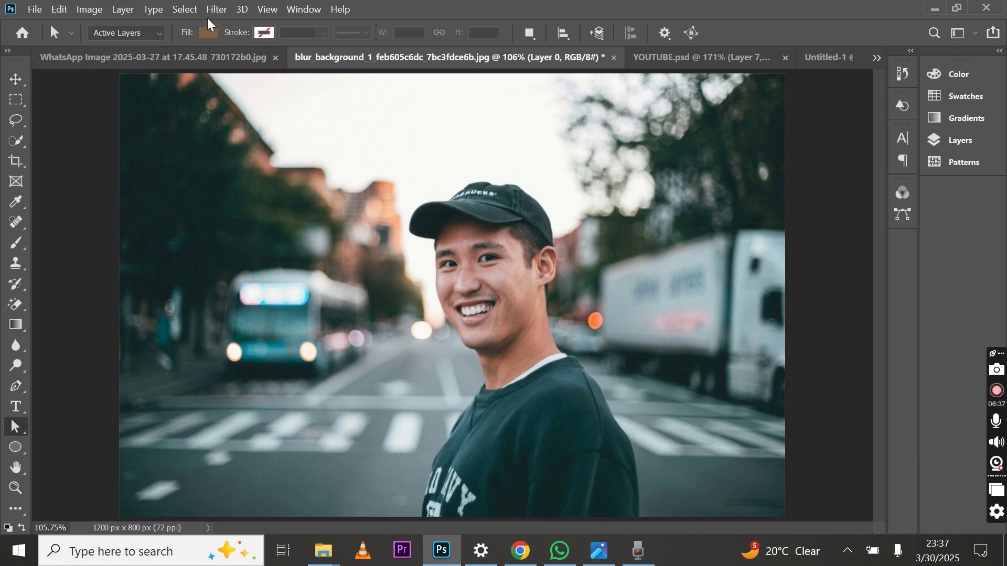
# Select the man with the Subject command and invert the selection to cover the street background.
pyautogui.click(178, 4)
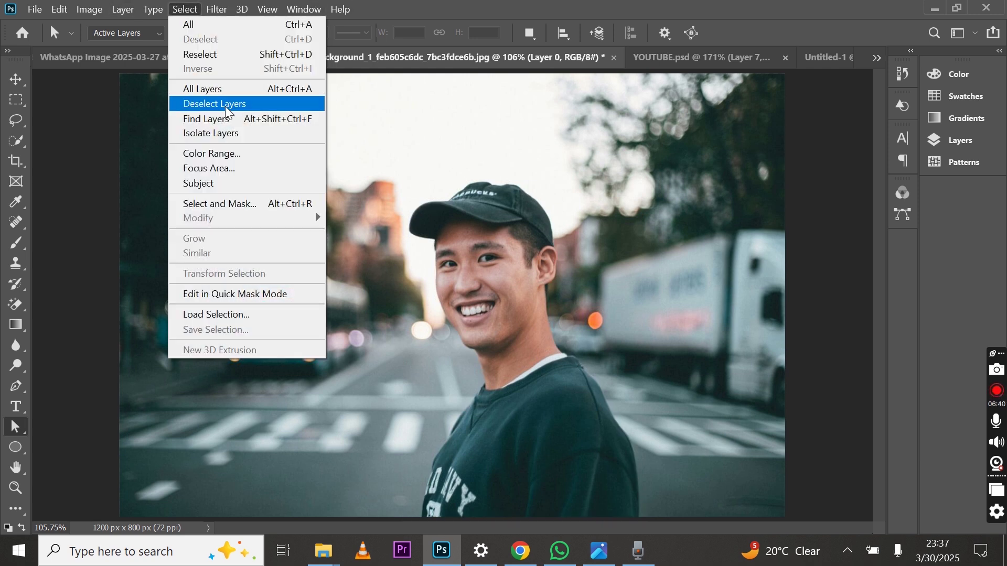
pyautogui.click(199, 185)
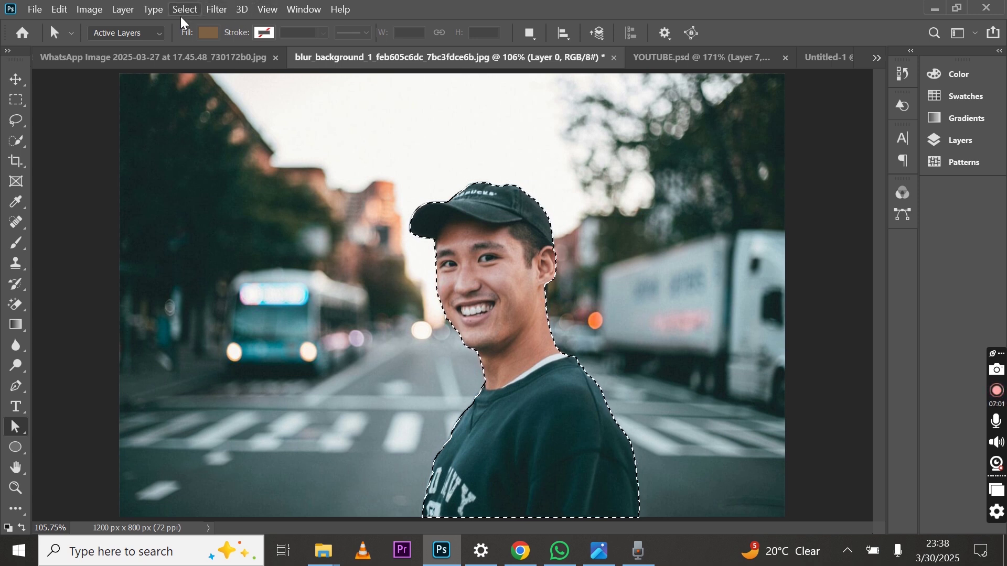
pyautogui.click(195, 7)
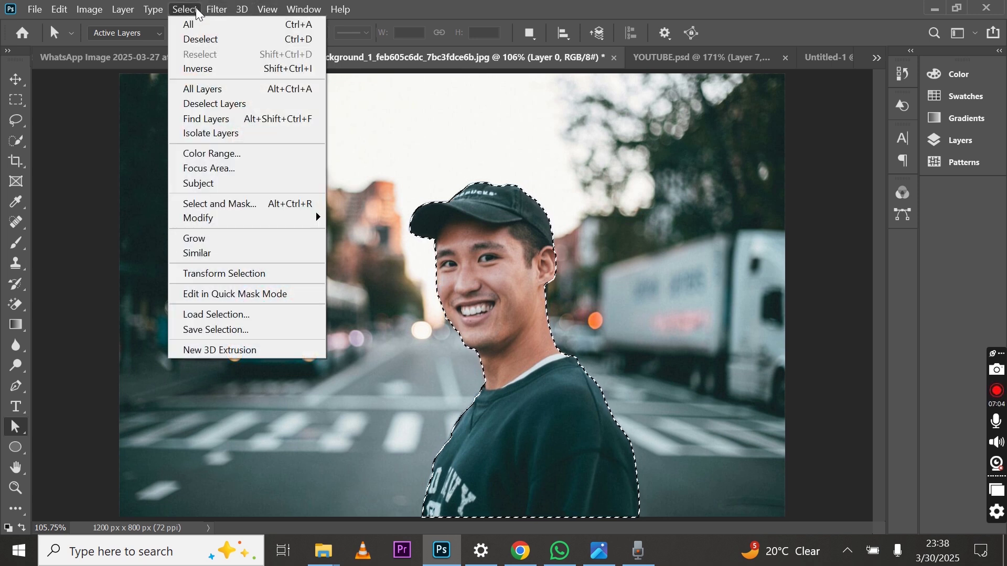
pyautogui.click(209, 76)
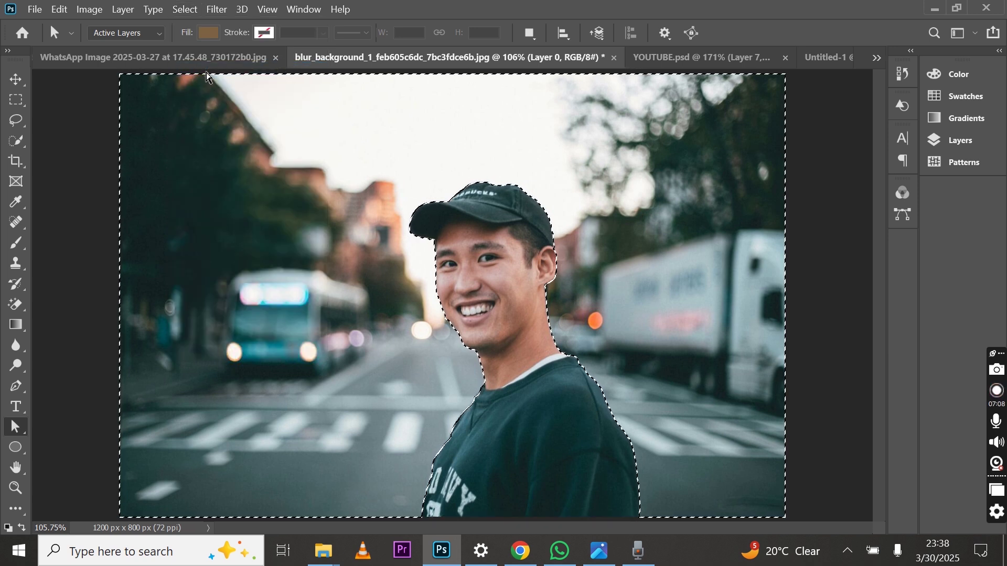
# Delete the selected street background and deselect, and undo the removal to restore the full photo.
pyautogui.press('Delete')
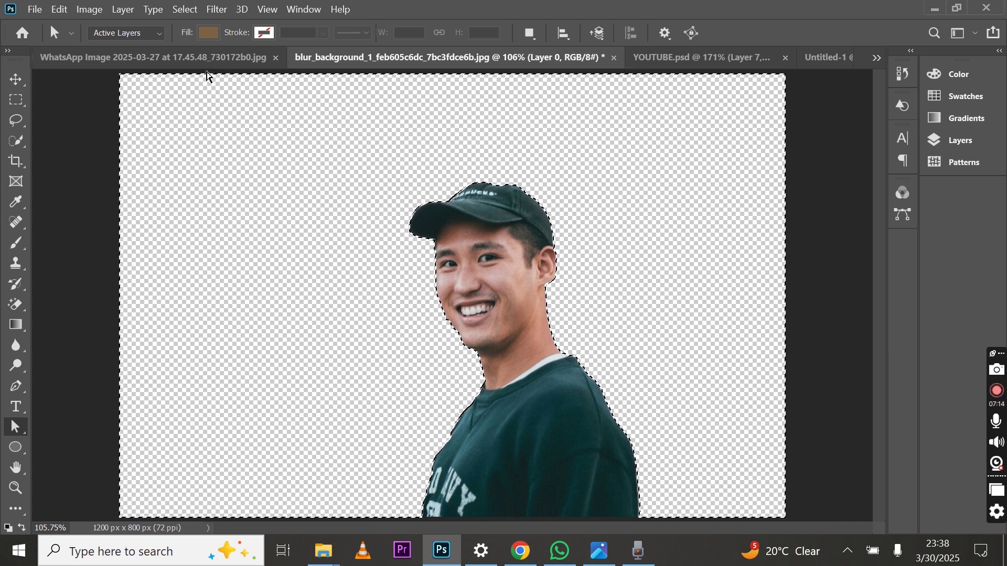
pyautogui.hotkey('ctrl', 'd')
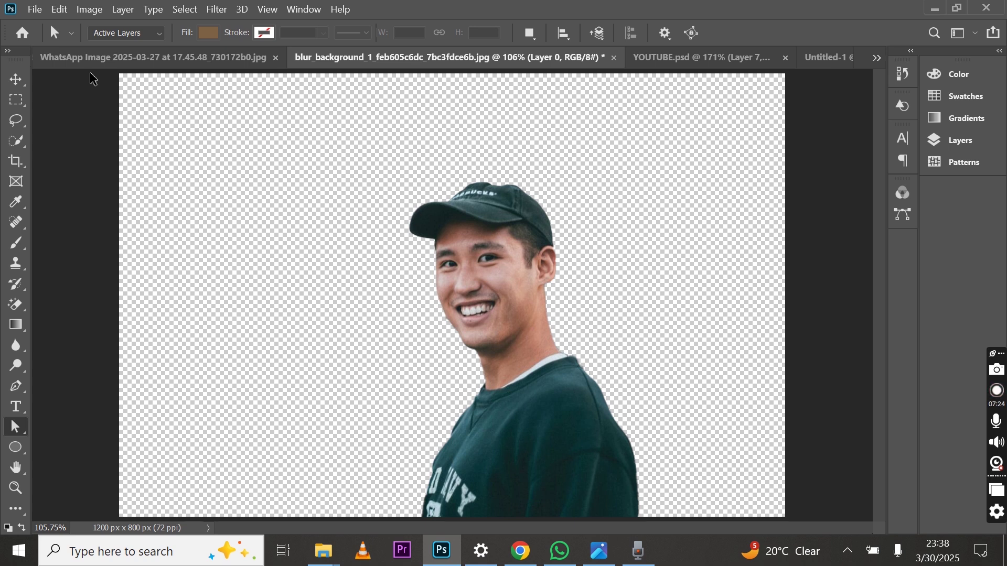
pyautogui.hotkey('ctrl', 'z')
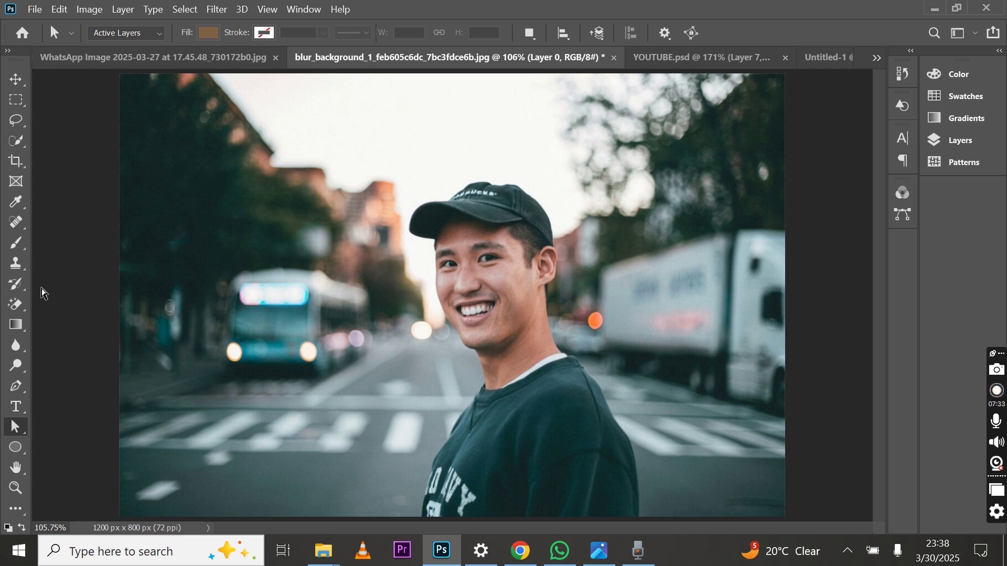
# Erase the dark trees on both sides of the street, the bright sky and the truck's white side with the Magic Eraser Tool.
pyautogui.click(21, 306)
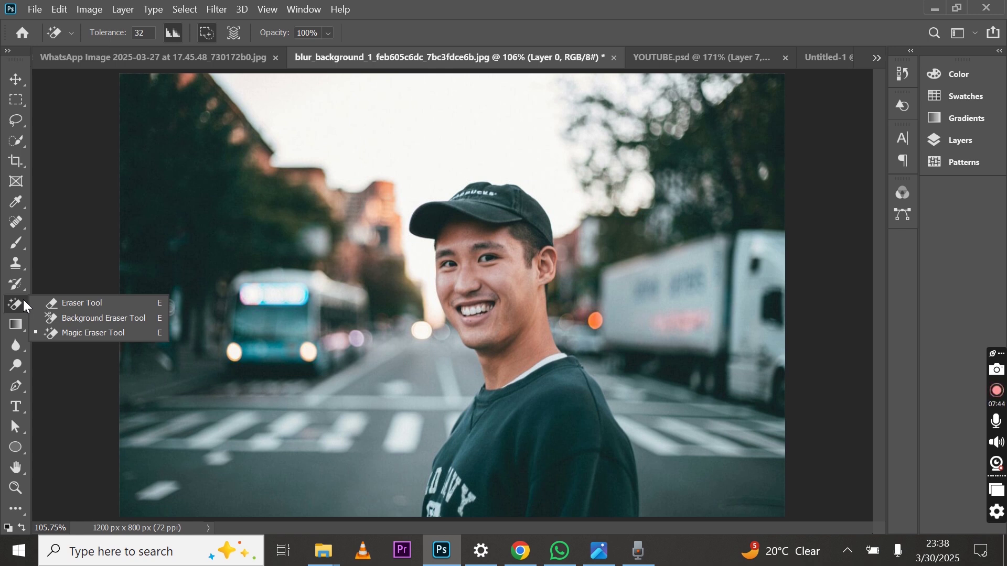
pyautogui.click(82, 333)
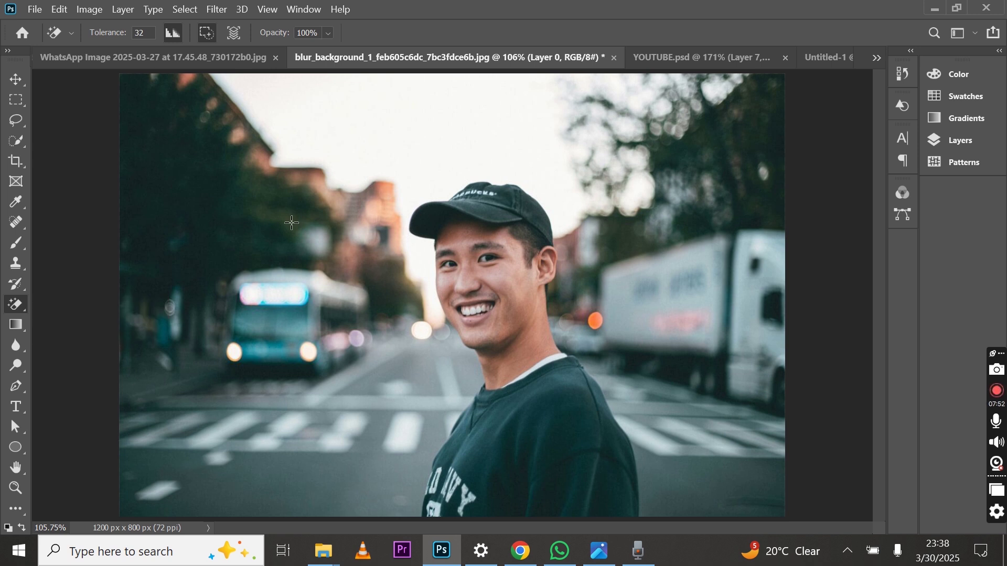
pyautogui.click(224, 232)
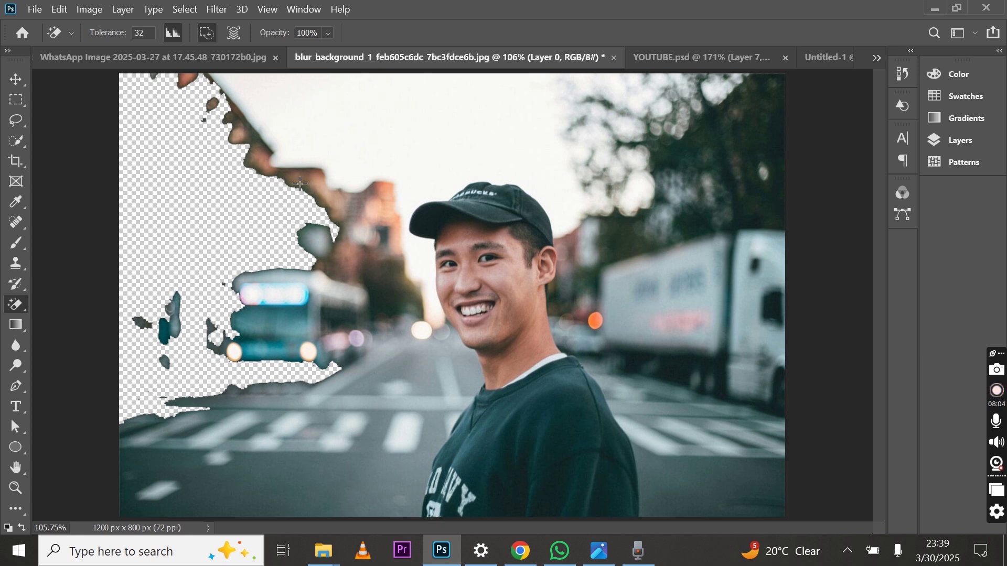
pyautogui.hotkey('ctrl', 'z')
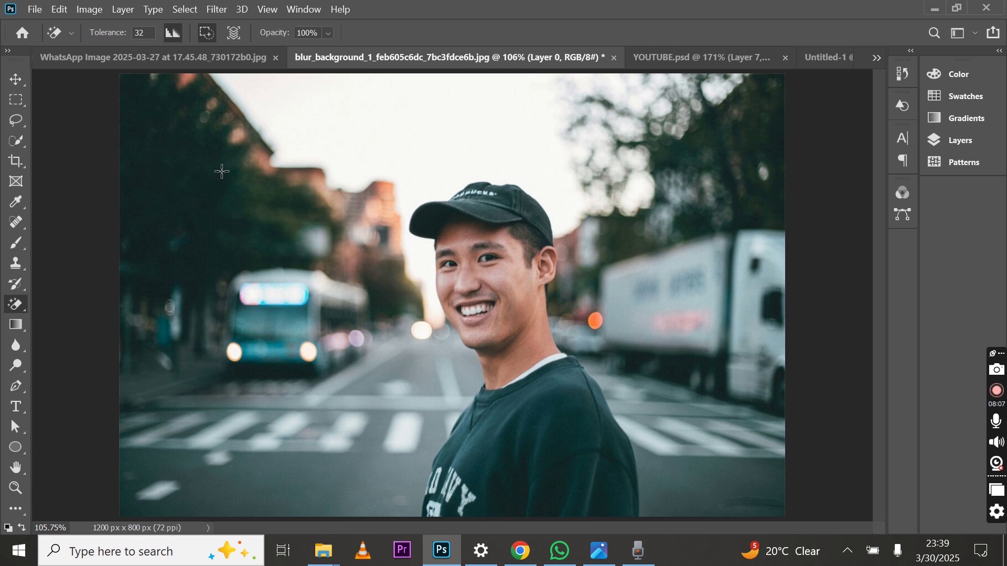
pyautogui.click(154, 167)
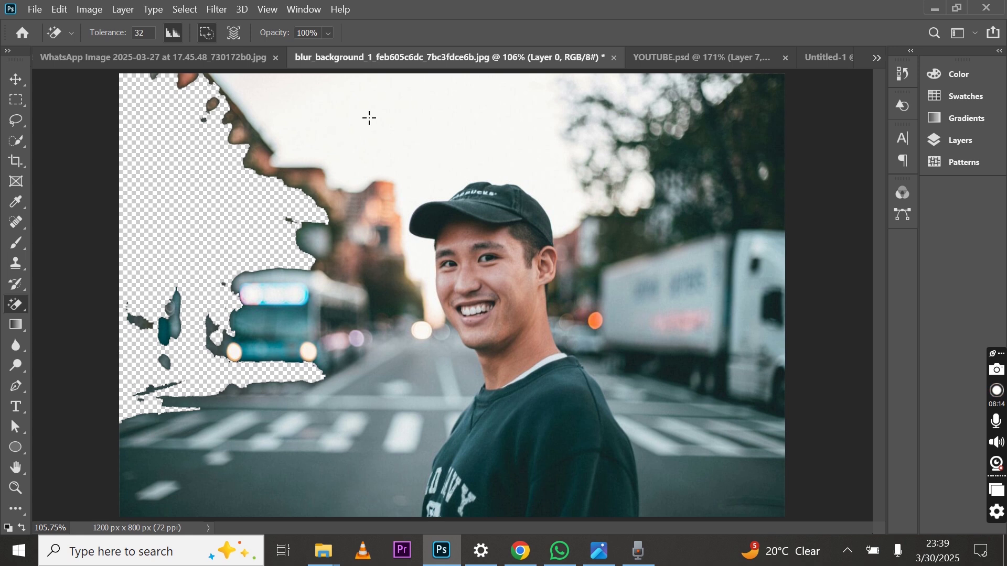
pyautogui.click(385, 115)
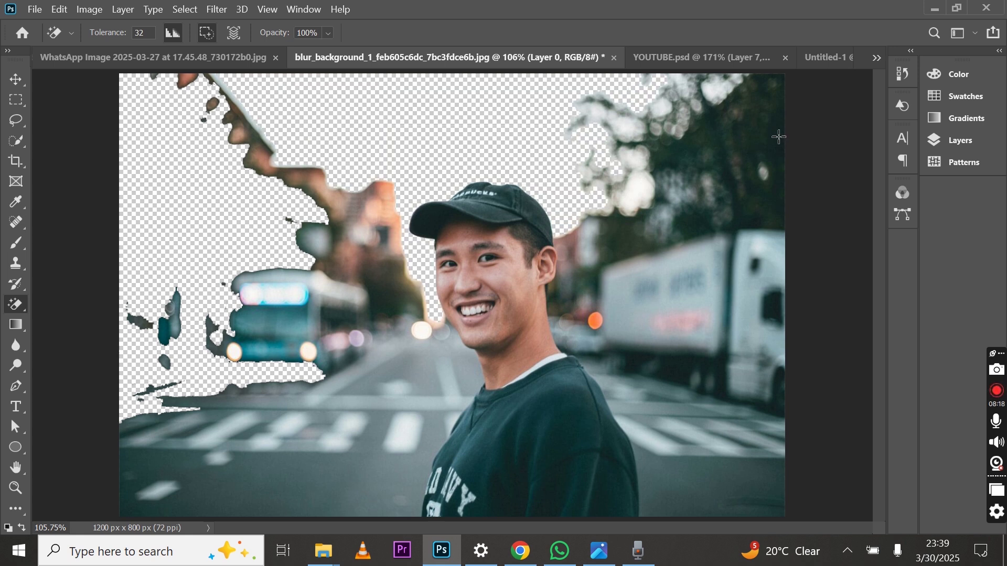
pyautogui.click(751, 124)
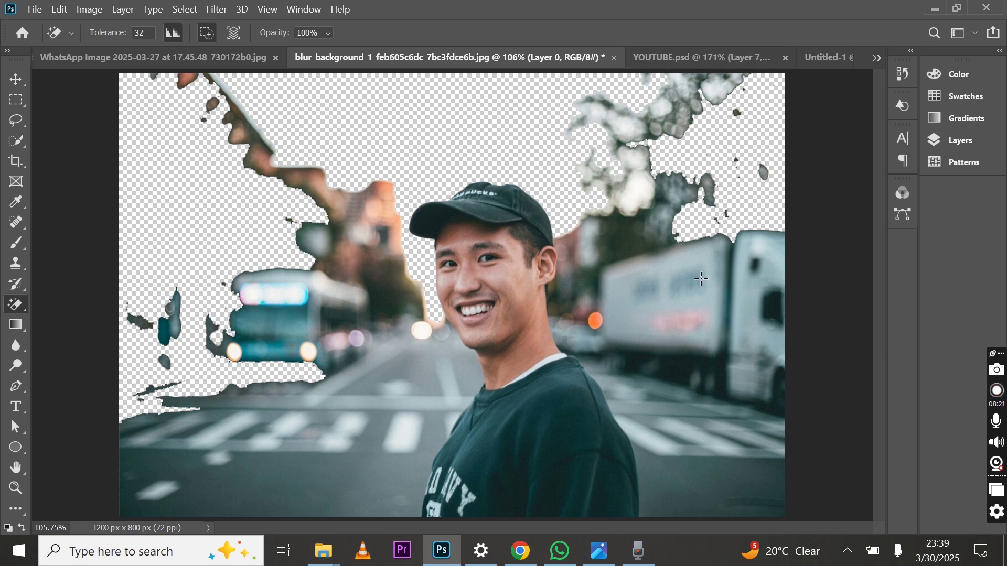
pyautogui.click(702, 279)
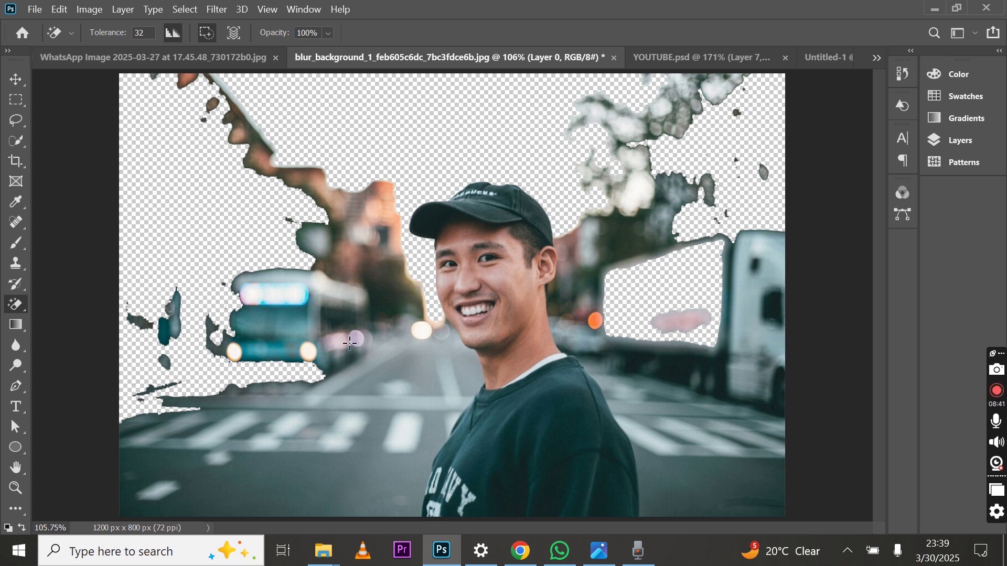
# Erase further patches of the buildings, bus and road around the man with the Magic Eraser Tool.
pyautogui.click(350, 255)
pyautogui.click(365, 326)
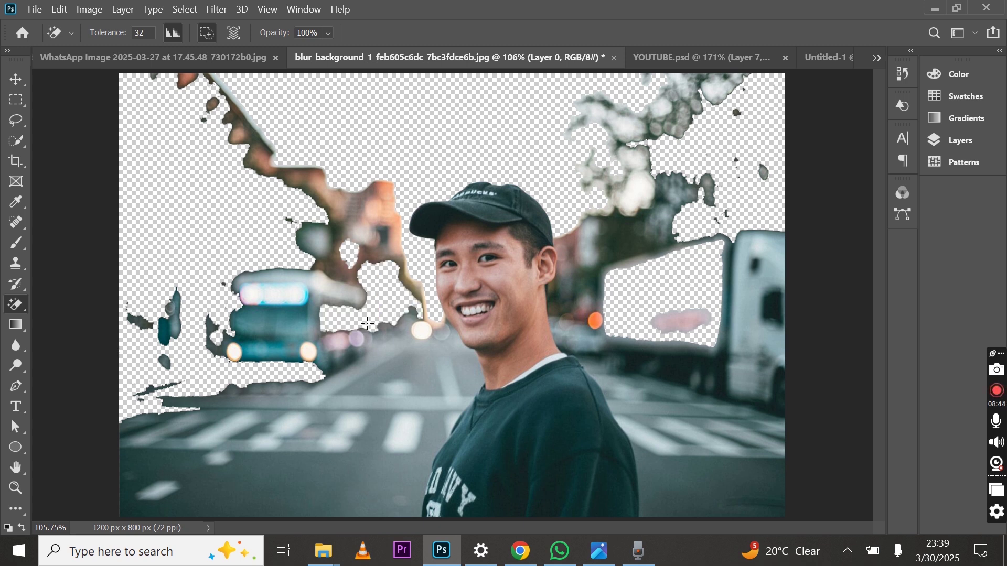
pyautogui.click(377, 380)
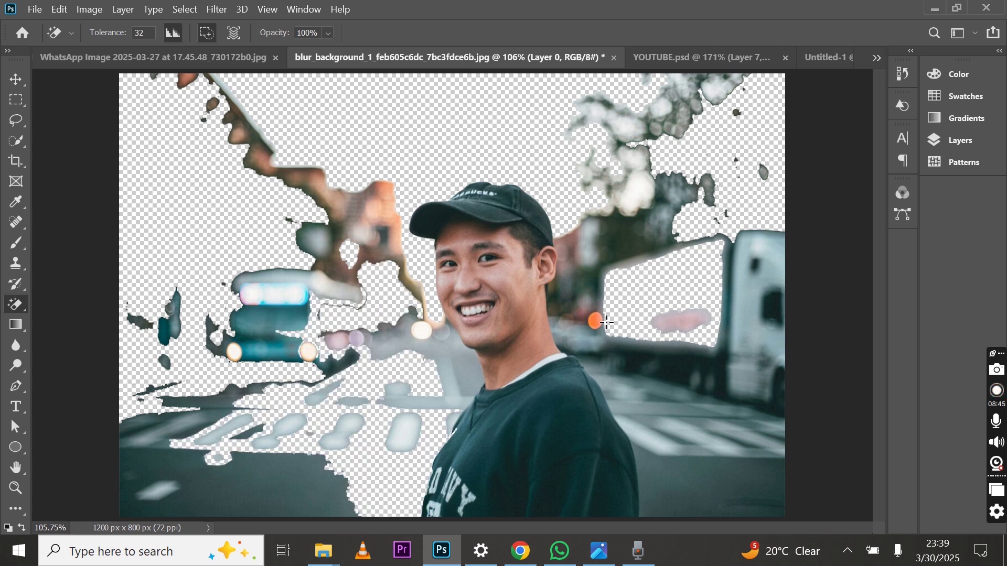
pyautogui.click(578, 276)
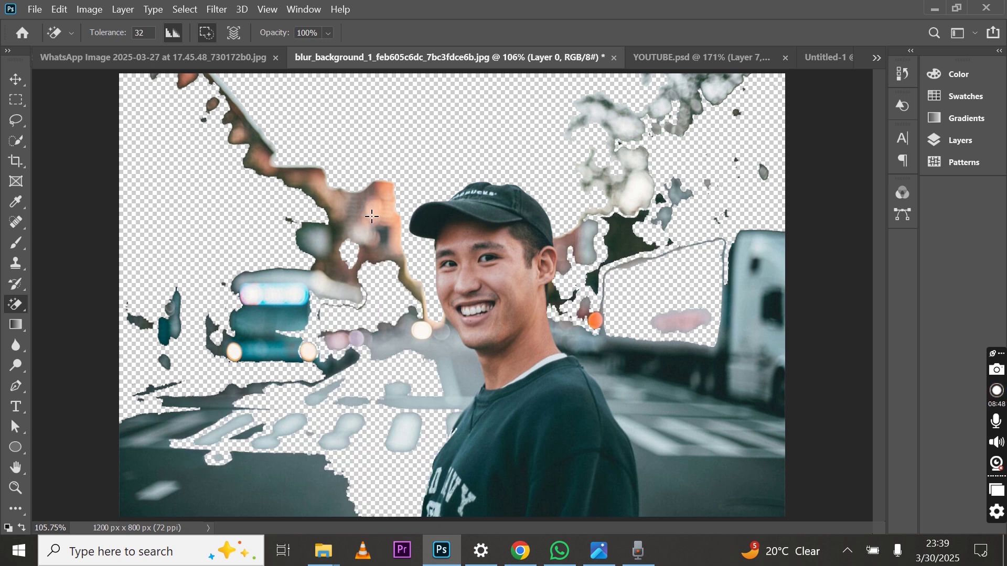
pyautogui.click(370, 214)
pyautogui.click(461, 389)
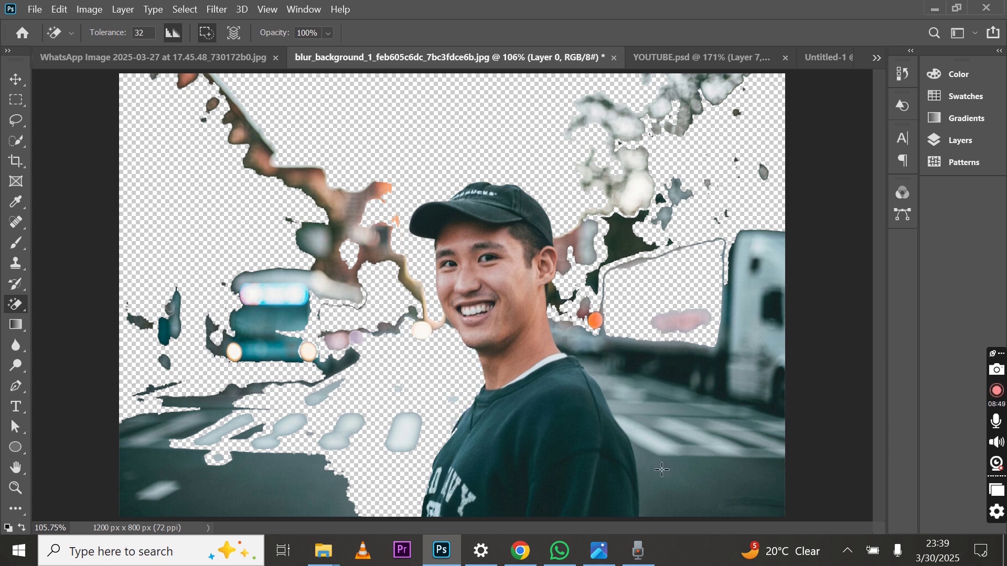
pyautogui.click(661, 470)
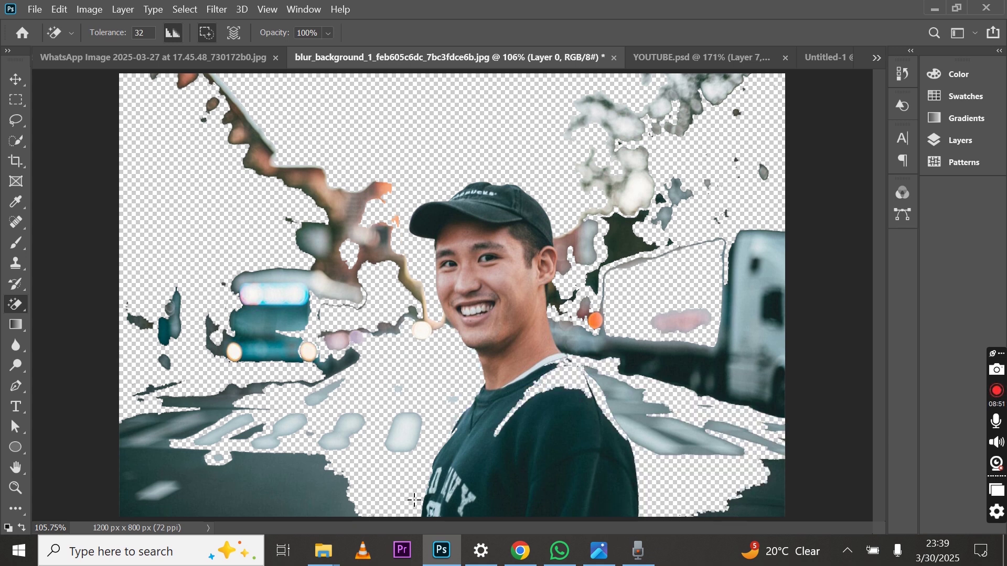
pyautogui.click(268, 490)
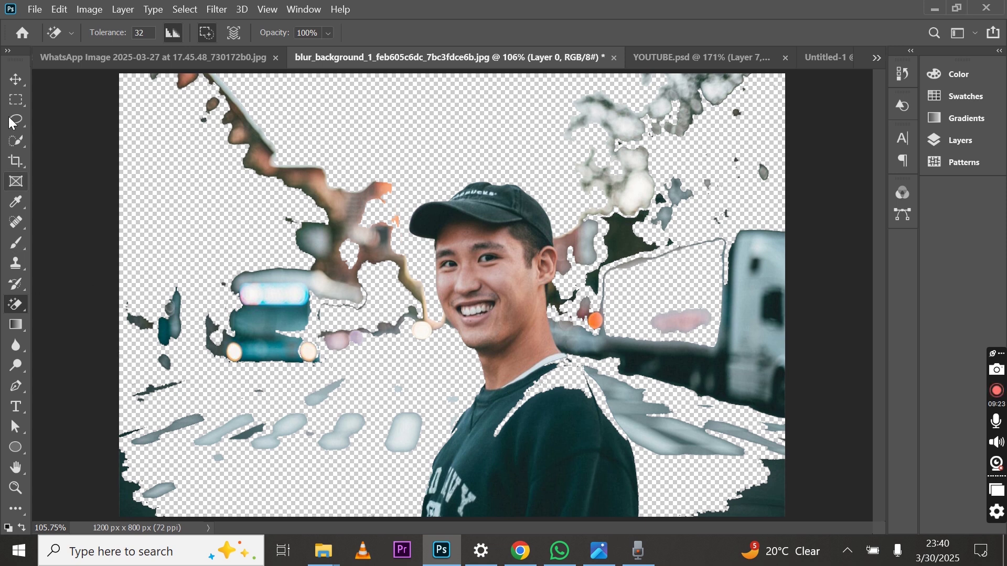
# Open the blue-background portrait IMG_20240926_102525_105-removebg-preview.png from the Music folder.
pyautogui.click(28, 9)
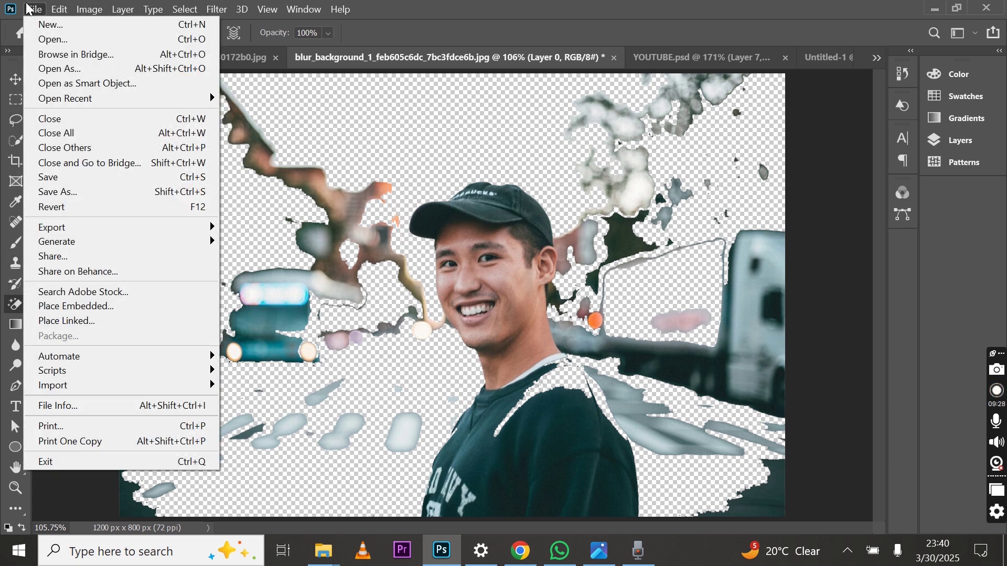
pyautogui.click(44, 39)
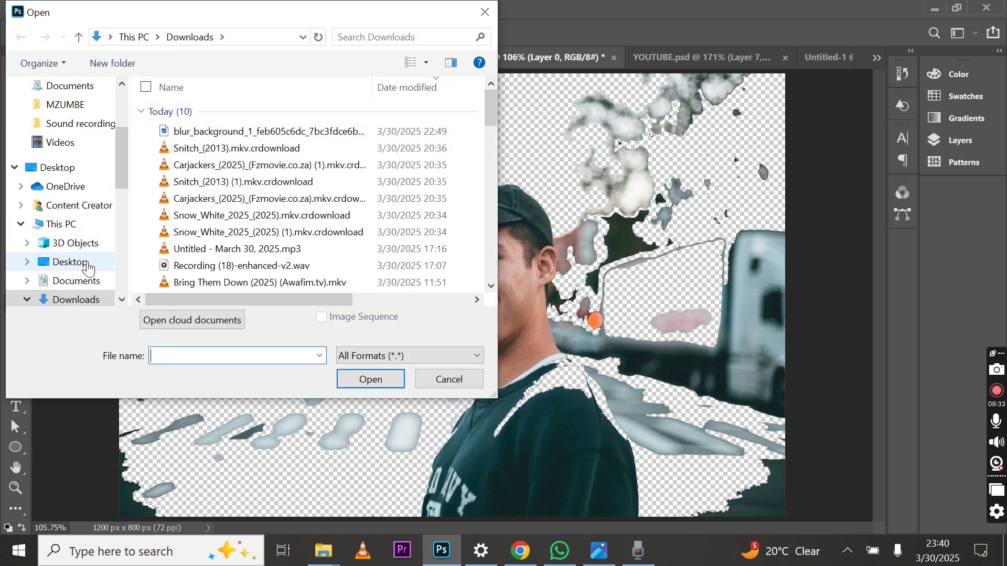
pyautogui.click(85, 280)
pyautogui.scroll(-3, 426, 187)
pyautogui.scroll(-10, 359, 243)
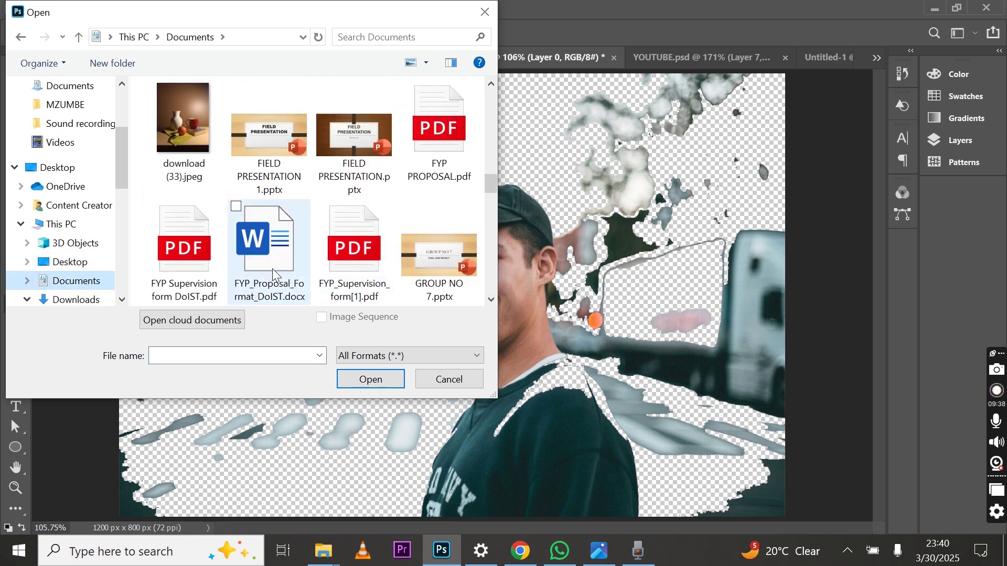
pyautogui.scroll(-3, 89, 296)
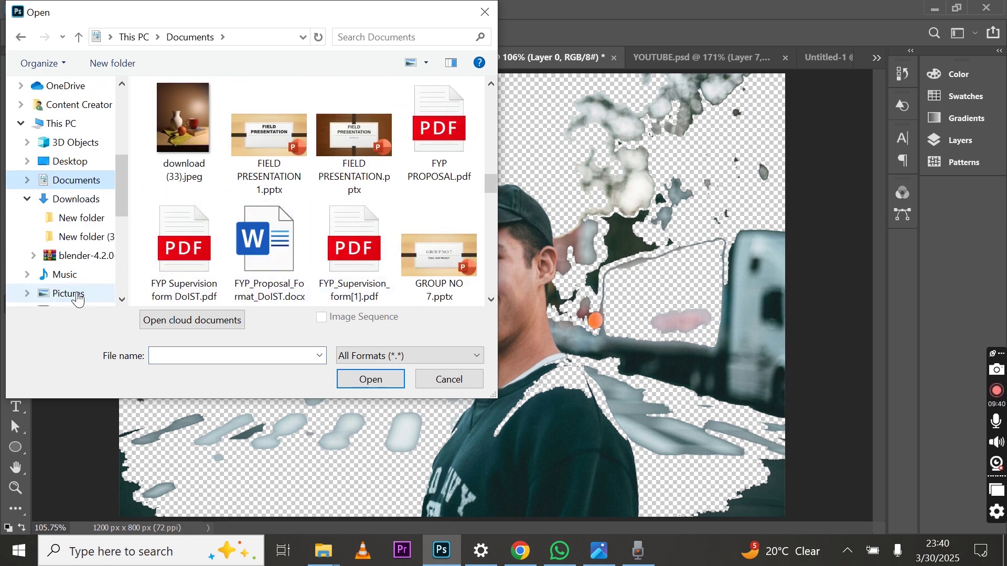
pyautogui.click(67, 274)
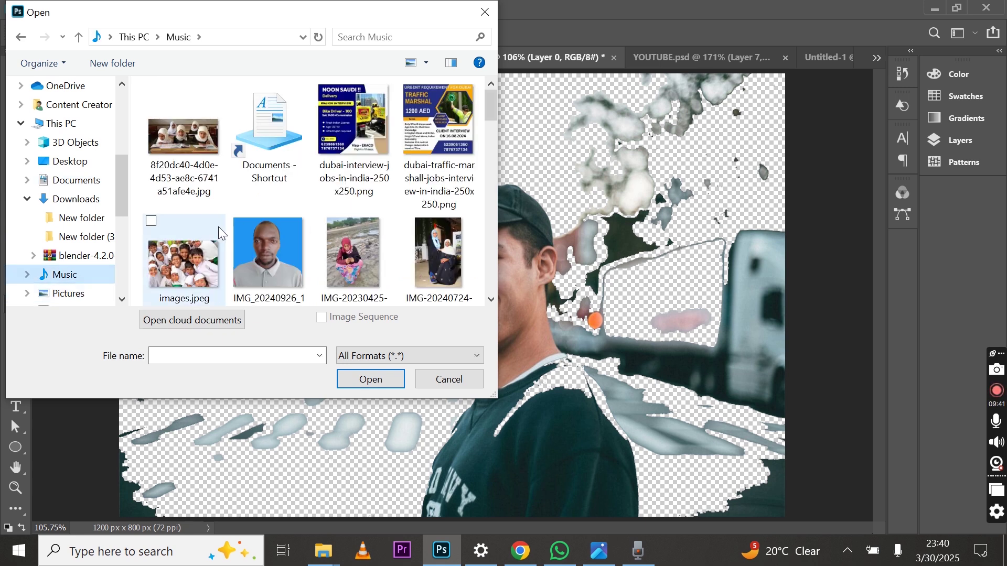
pyautogui.click(275, 290)
pyautogui.click(370, 378)
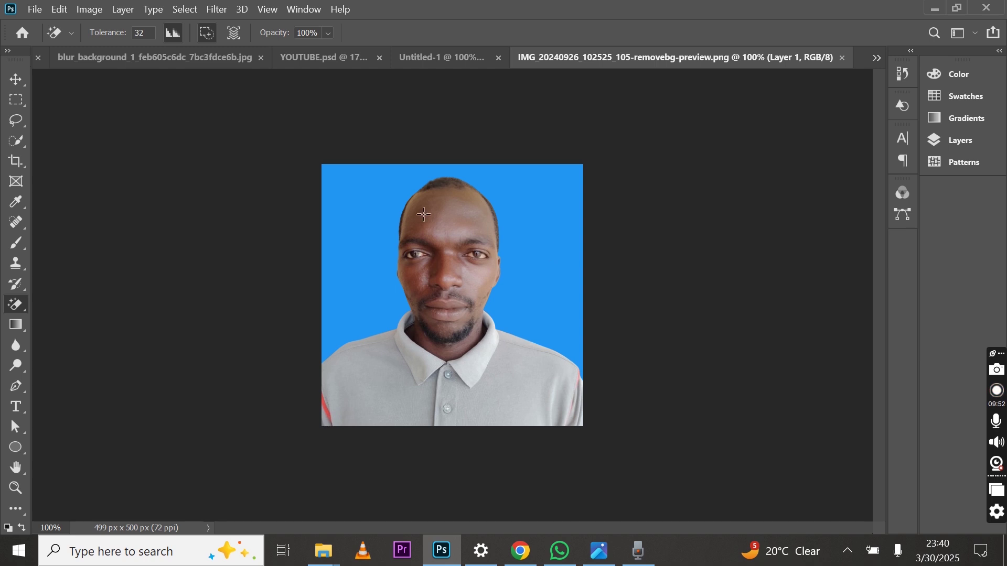
# Erase the plain blue background of the opened portrait with the Magic Eraser Tool.
pyautogui.rightClick(21, 310)
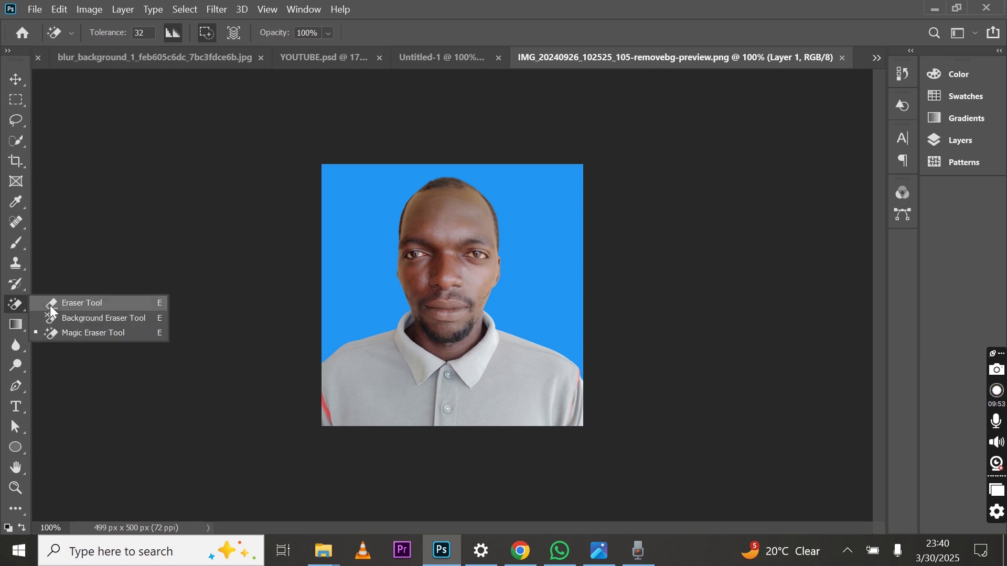
pyautogui.click(79, 336)
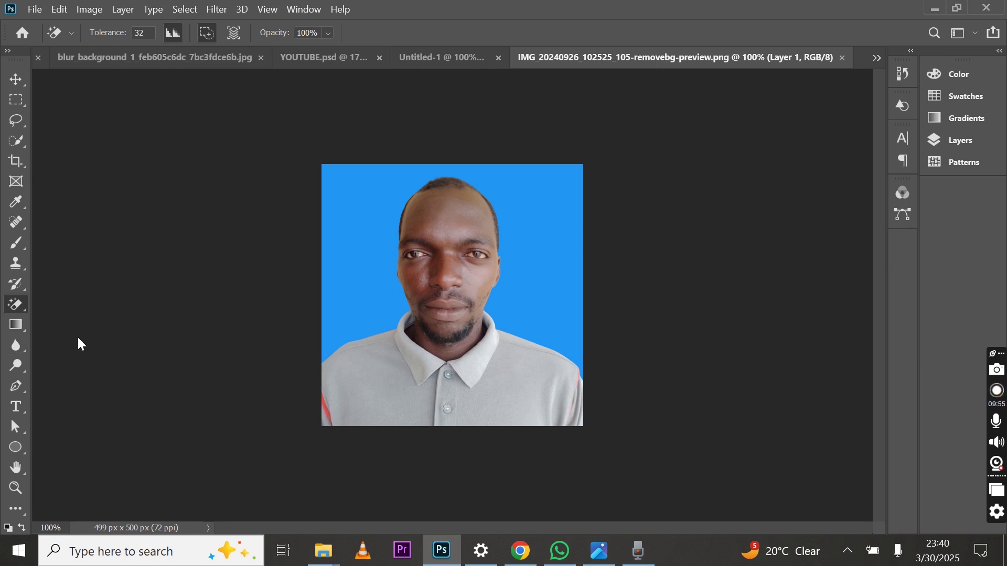
pyautogui.click(357, 232)
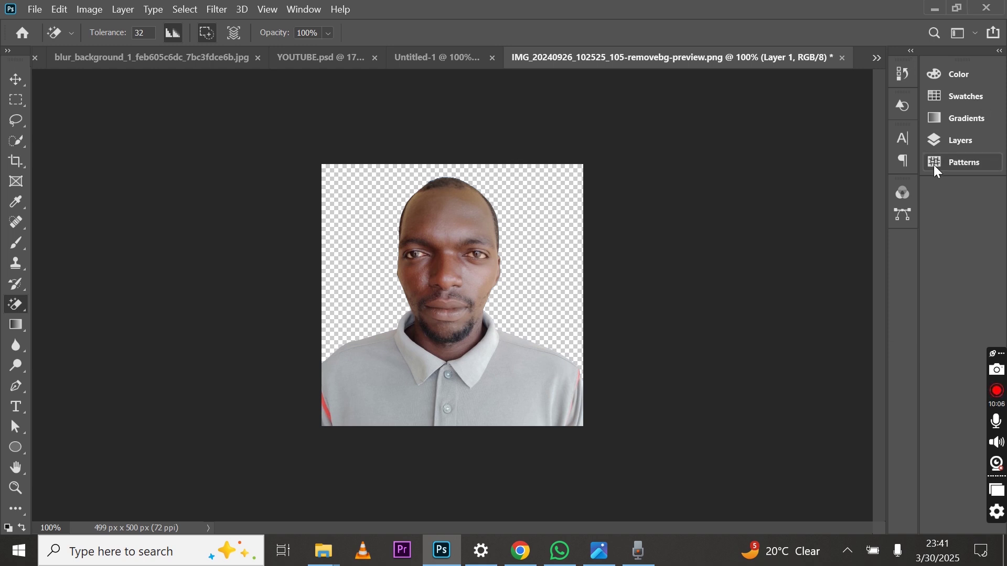
# Examine the portrait's Layer 1 and its available layer commands, and dismiss them without choosing one.
pyautogui.click(951, 150)
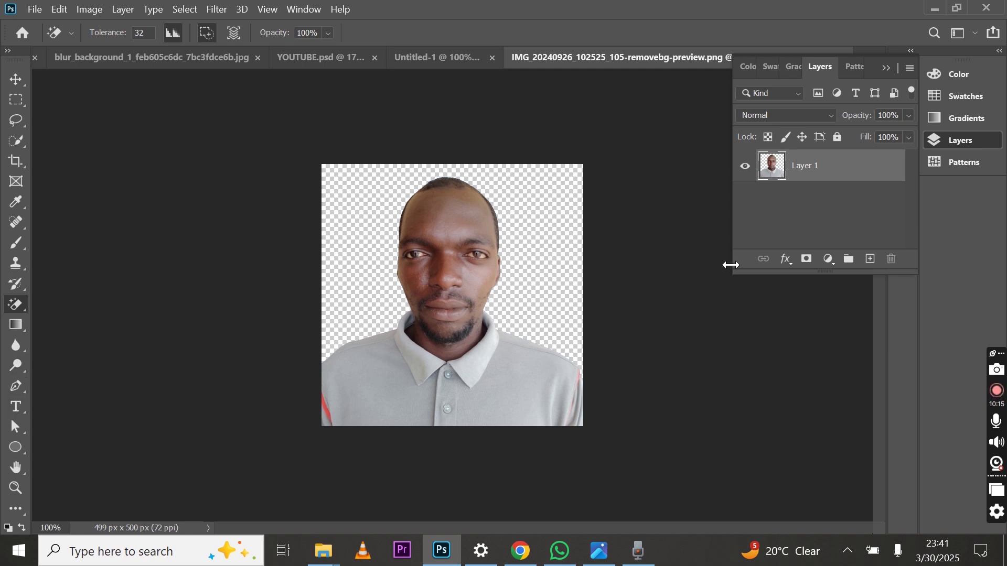
pyautogui.rightClick(858, 173)
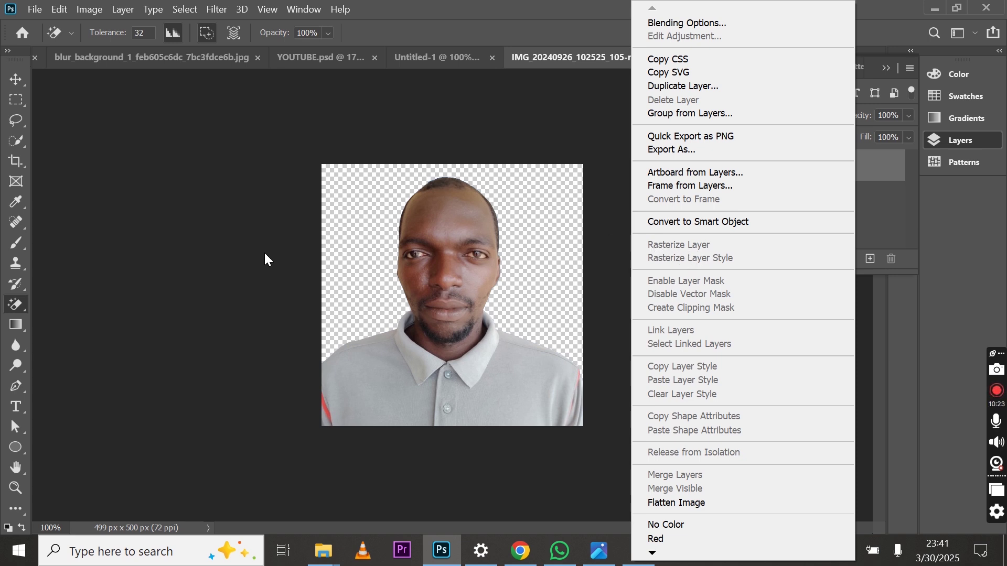
pyautogui.click(10, 423)
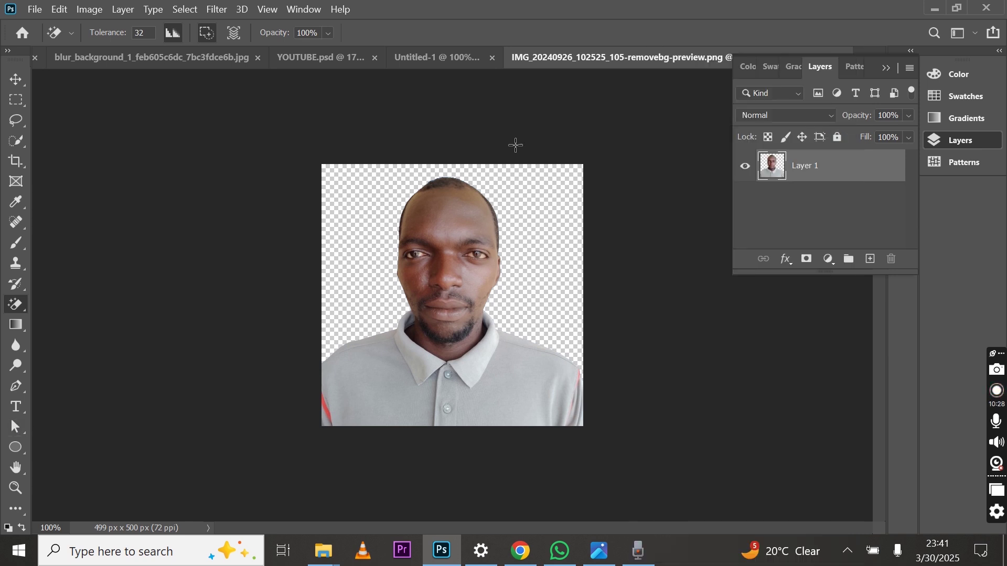